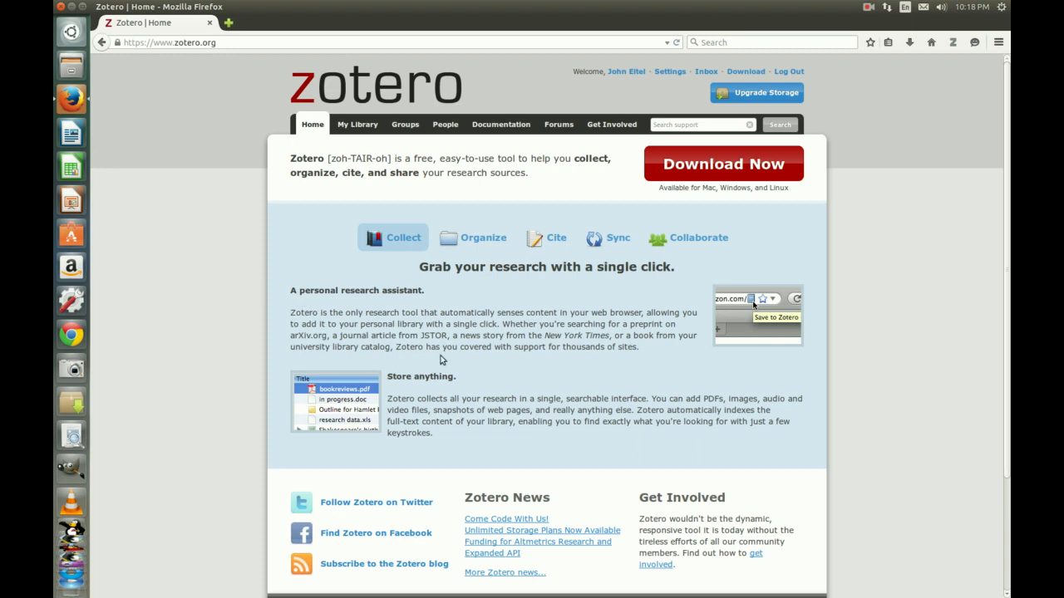
View the Organize and Cite feature overviews and open the Zotero download page
click(482, 243)
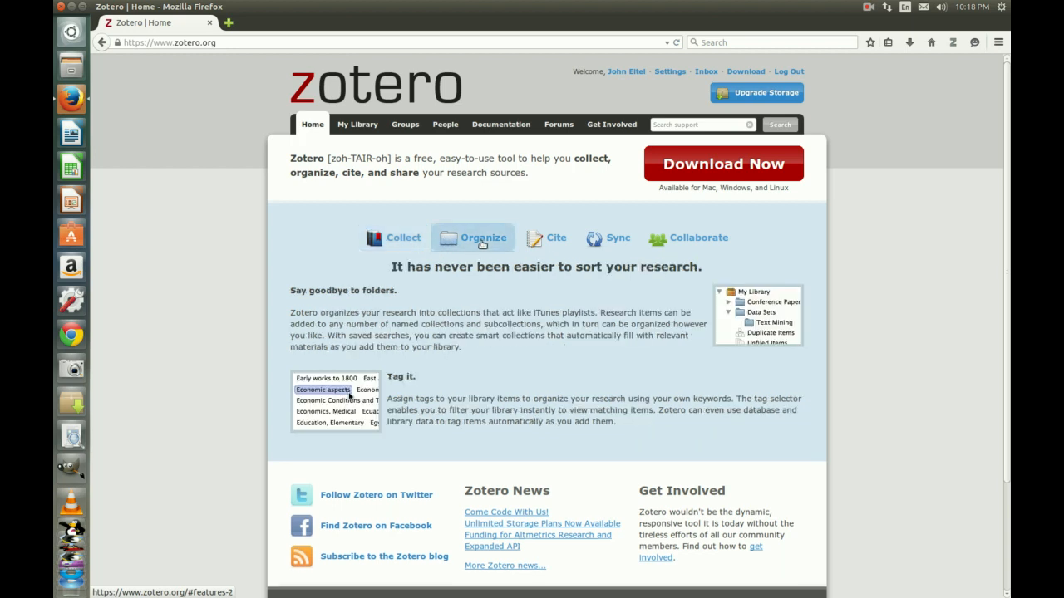
click(557, 244)
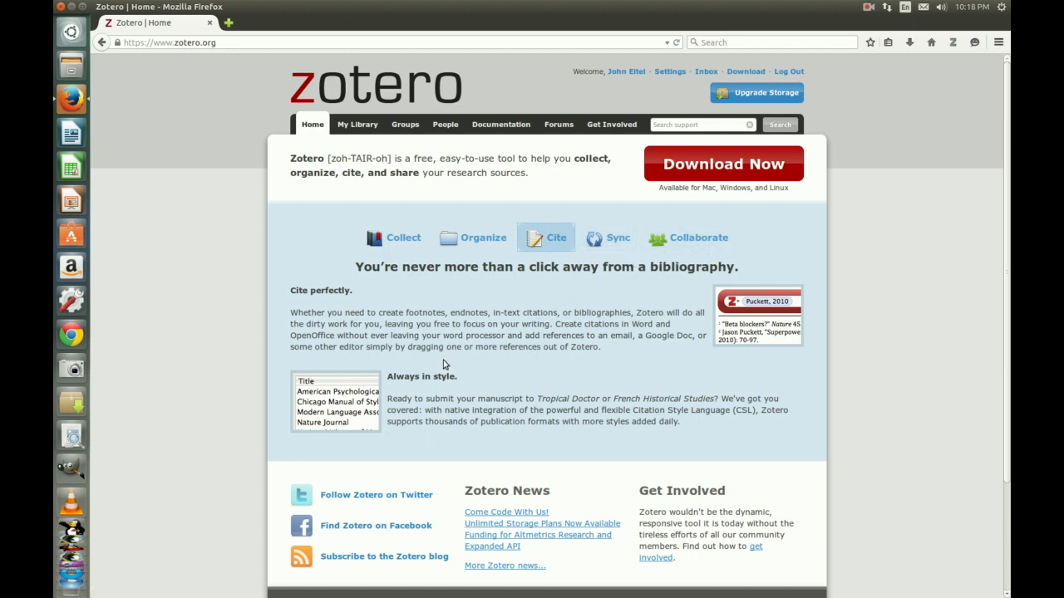
click(676, 168)
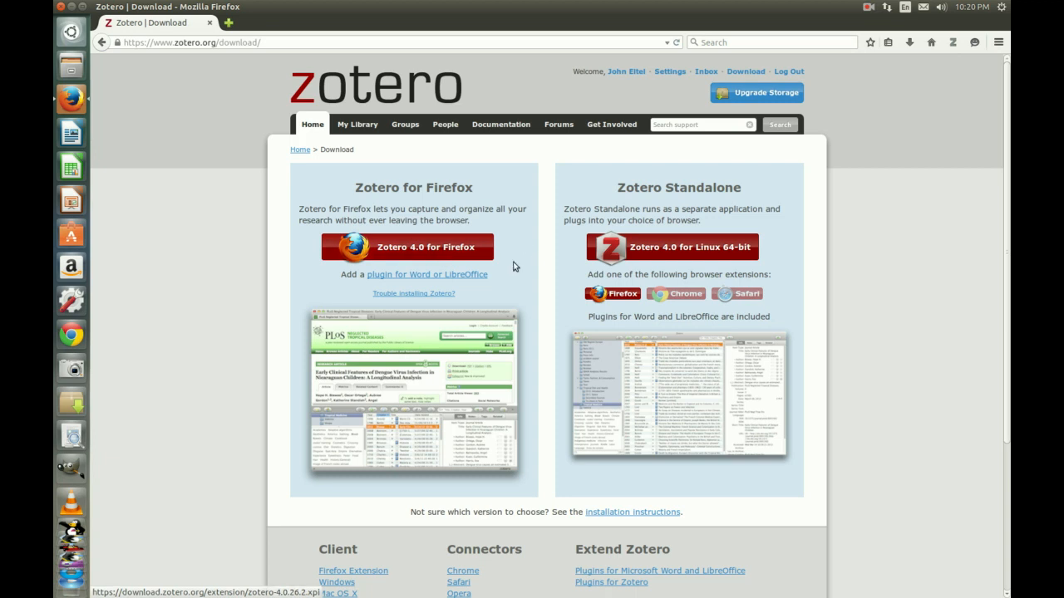
click(953, 40)
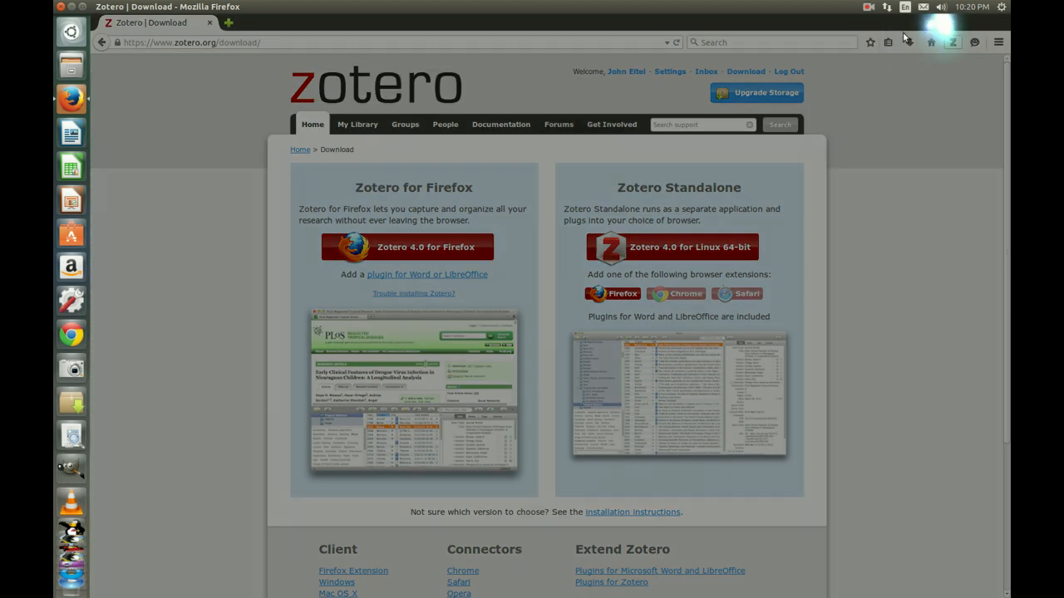
click(941, 7)
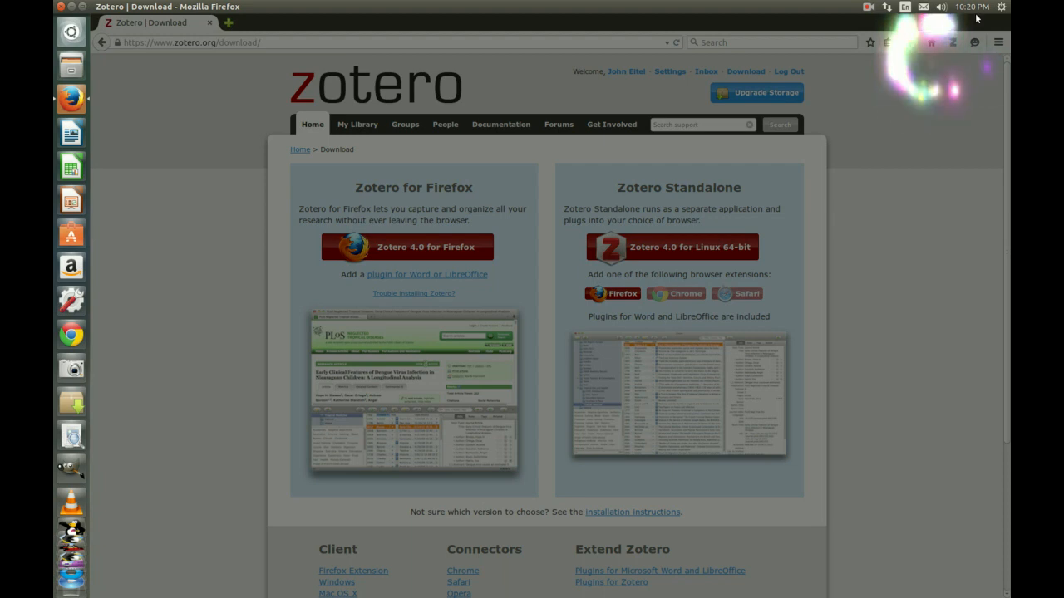
click(911, 229)
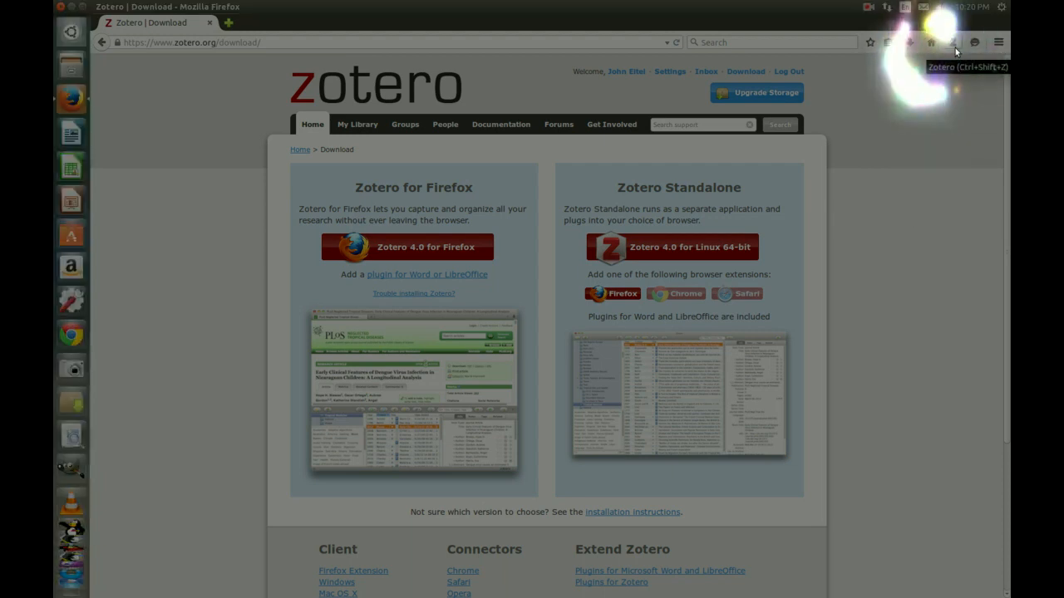
key(super+c)
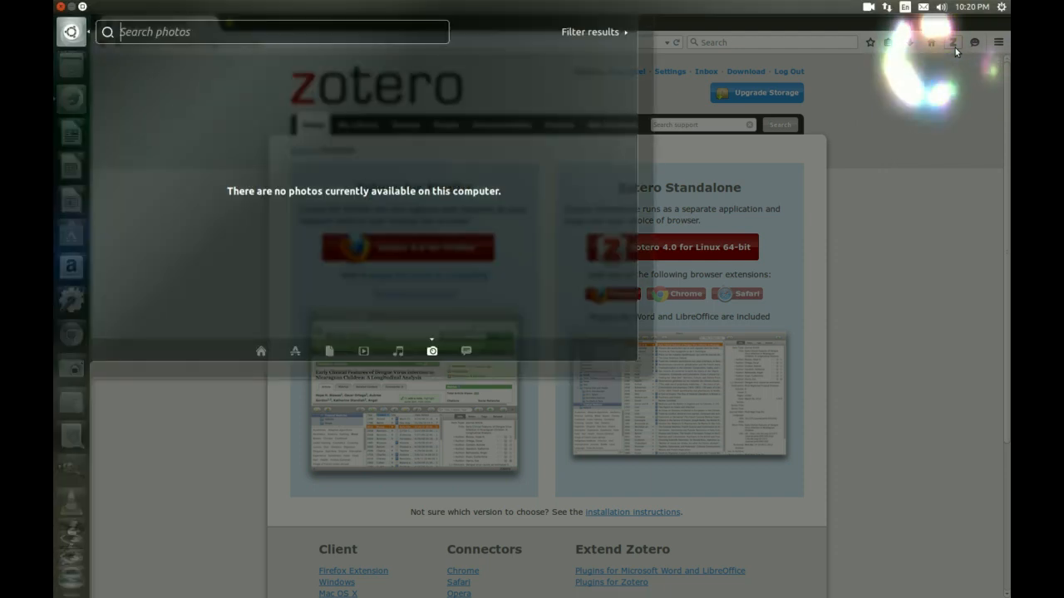
key(Escape)
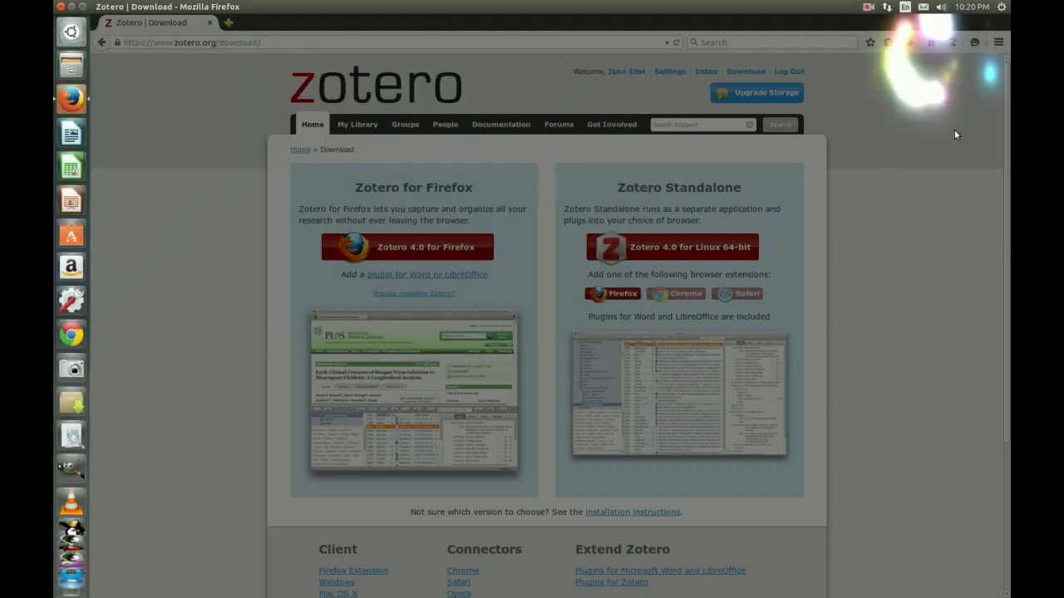
key(super+c)
key(Escape)
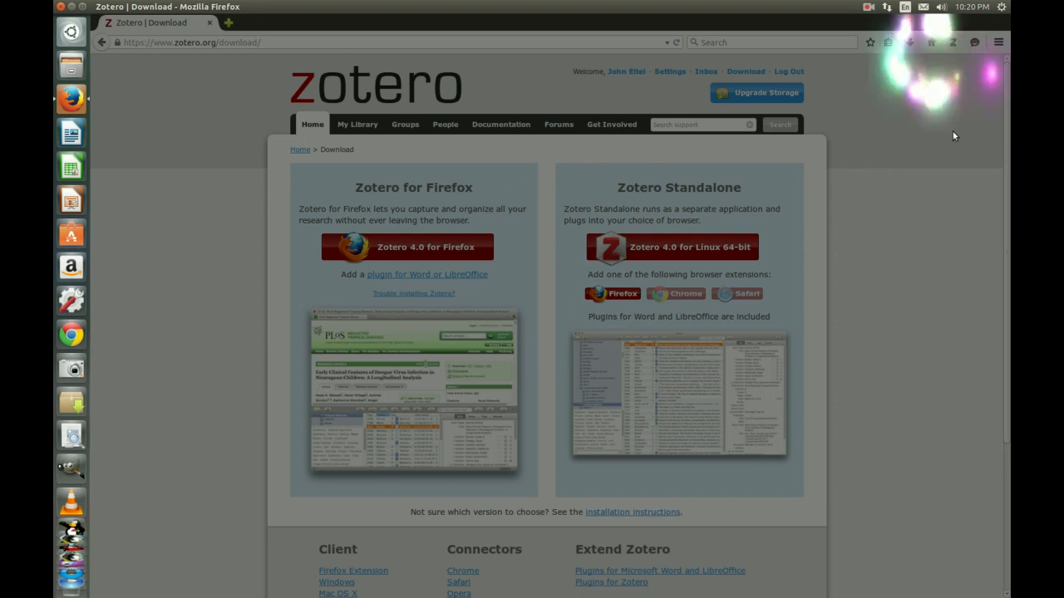
Open the Zotero library pane in the browser
click(952, 42)
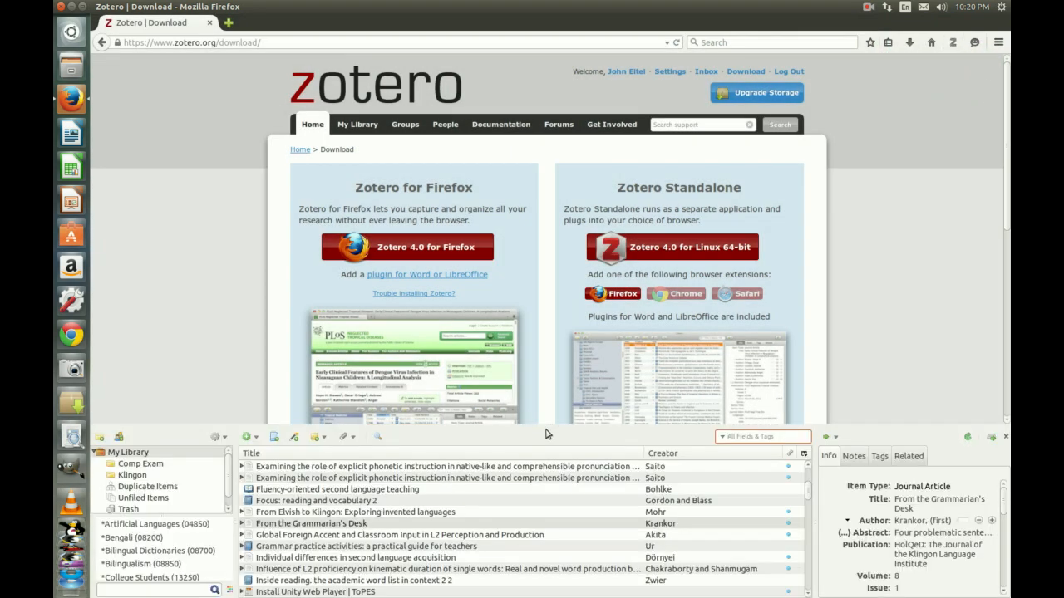
click(966, 438)
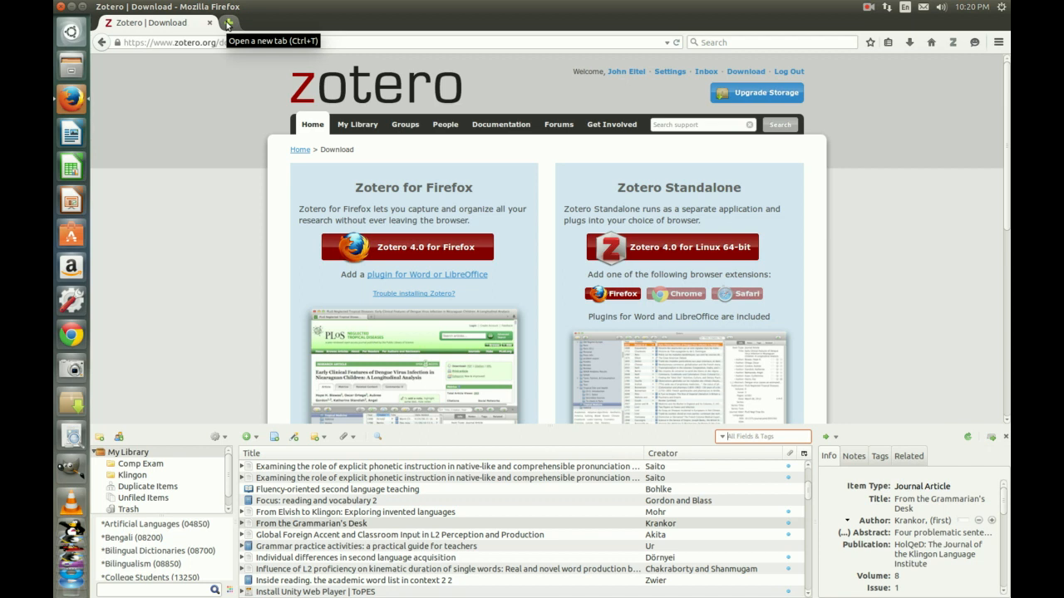
Open the MSU Libraries site at lib.msu.edu in a new browser tab
click(226, 23)
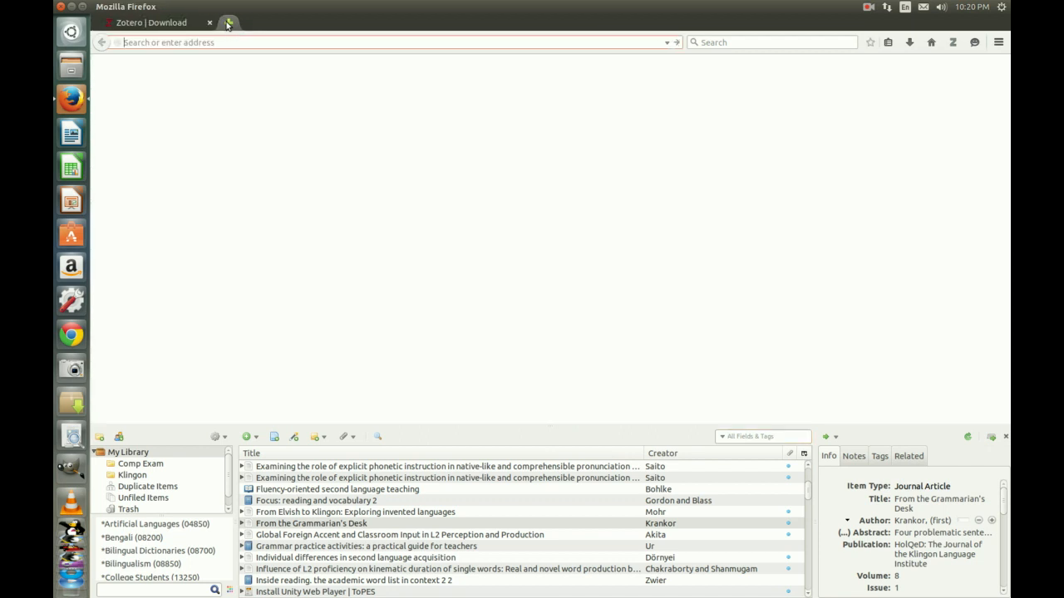
text(lib.msu.edu/)
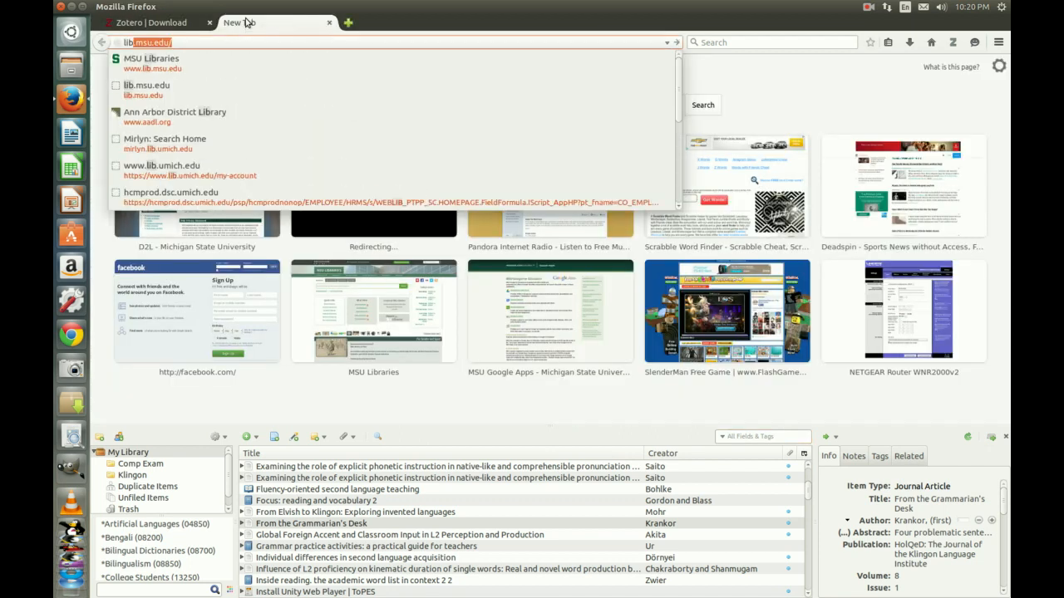
key(Return)
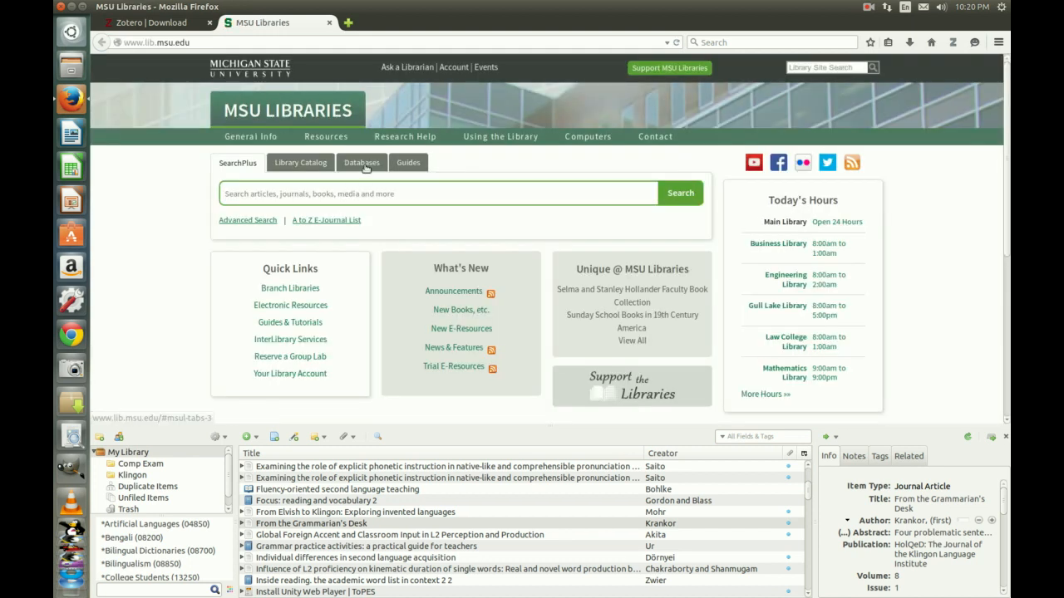
Browse the library's databases for the subject Linguistics and open Linguistics and Language Behavior Abstracts (LLBA)
click(364, 166)
key(Tab)
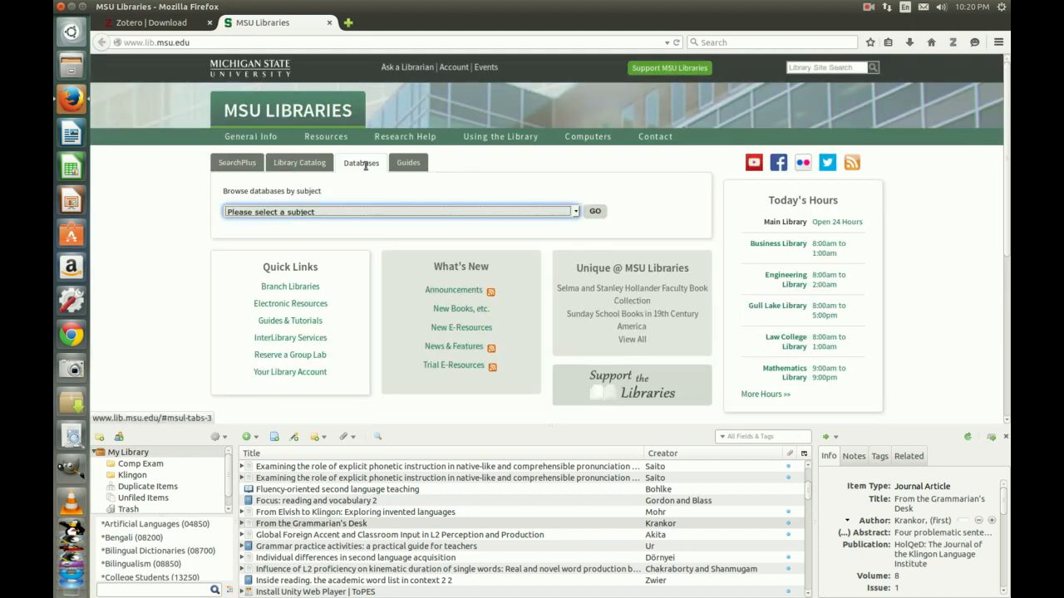
text(li)
key(Return)
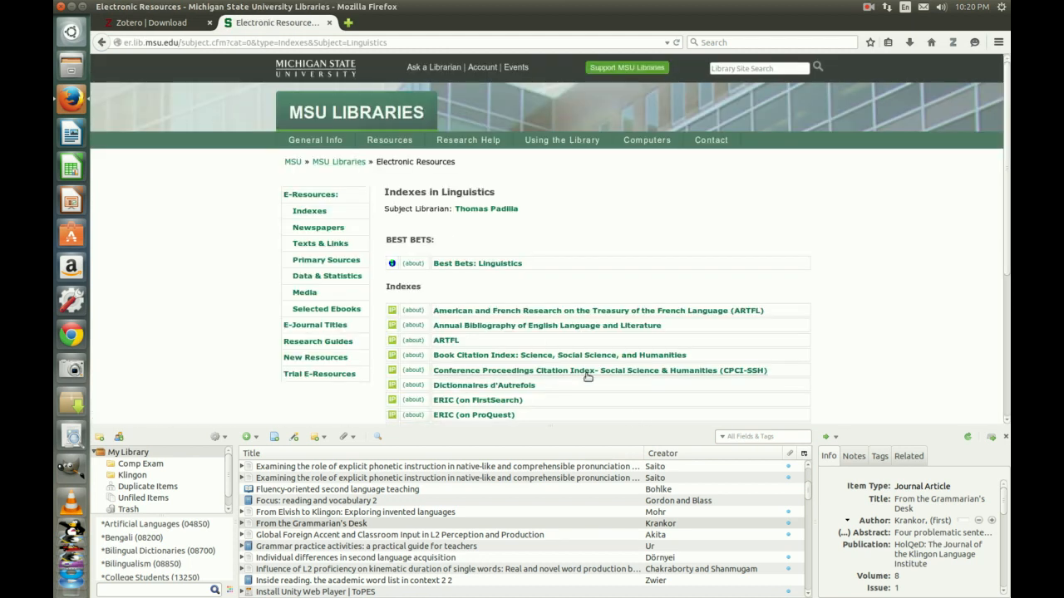
scroll(582, 379, down, 2)
click(572, 350)
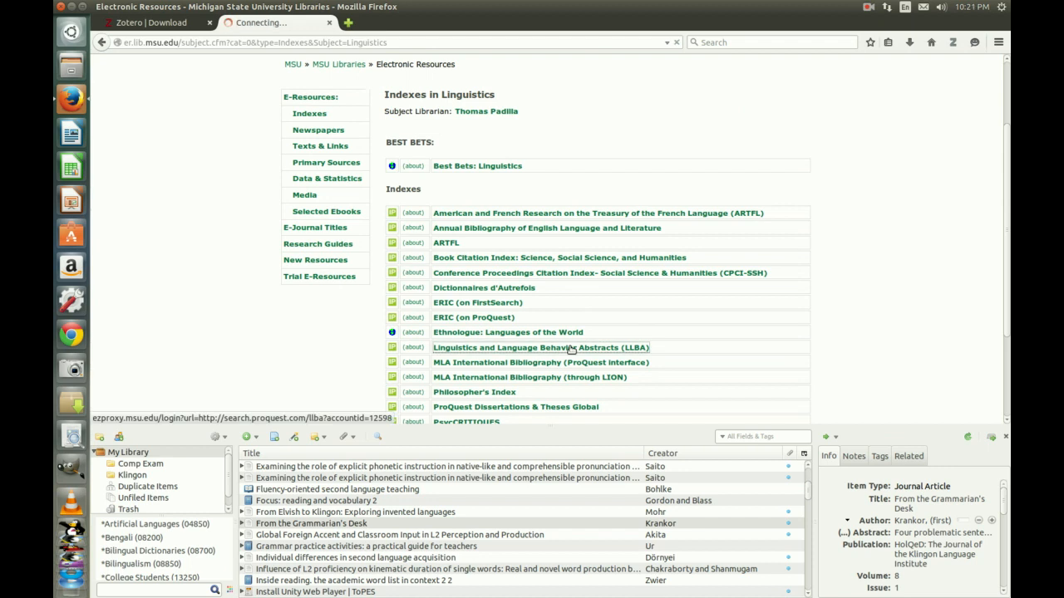
Close the Zotero pane and log in to MSU with the prefilled ID and password
click(1006, 438)
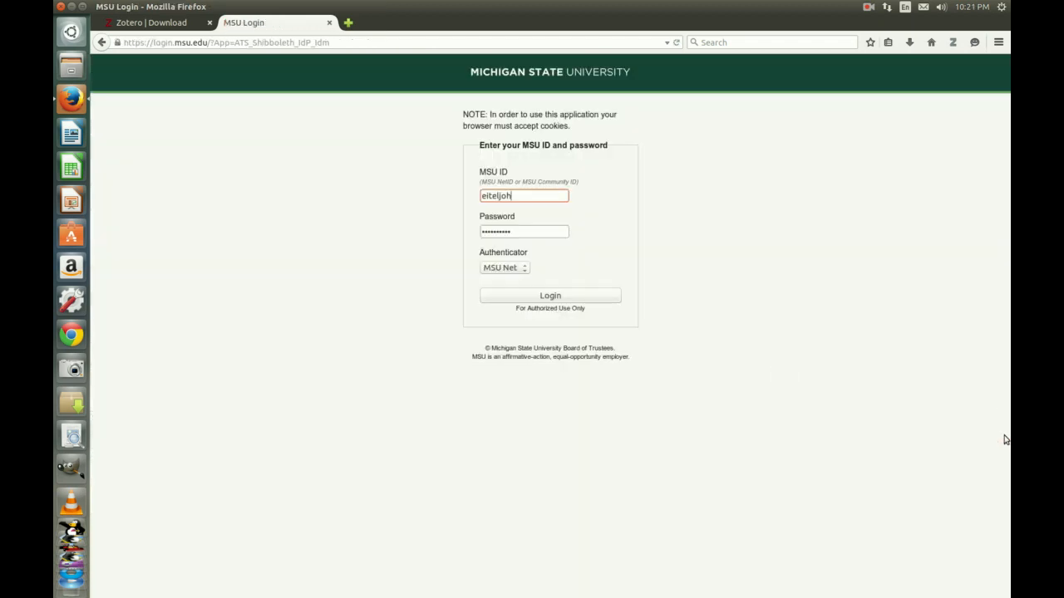
click(576, 296)
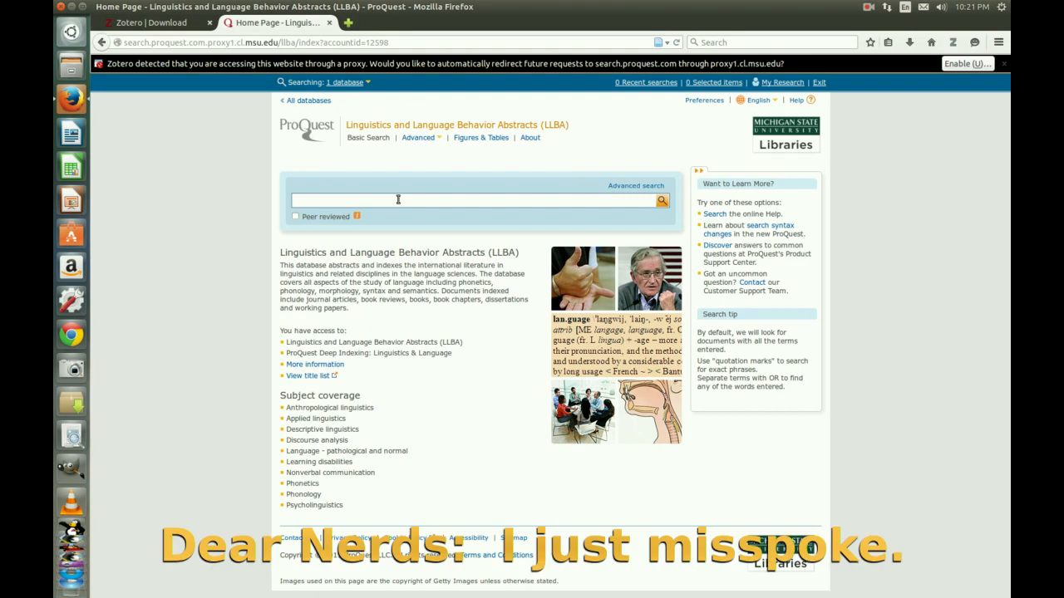
Search the LLBA database for Klingon
text(Klingon)
key(Return)
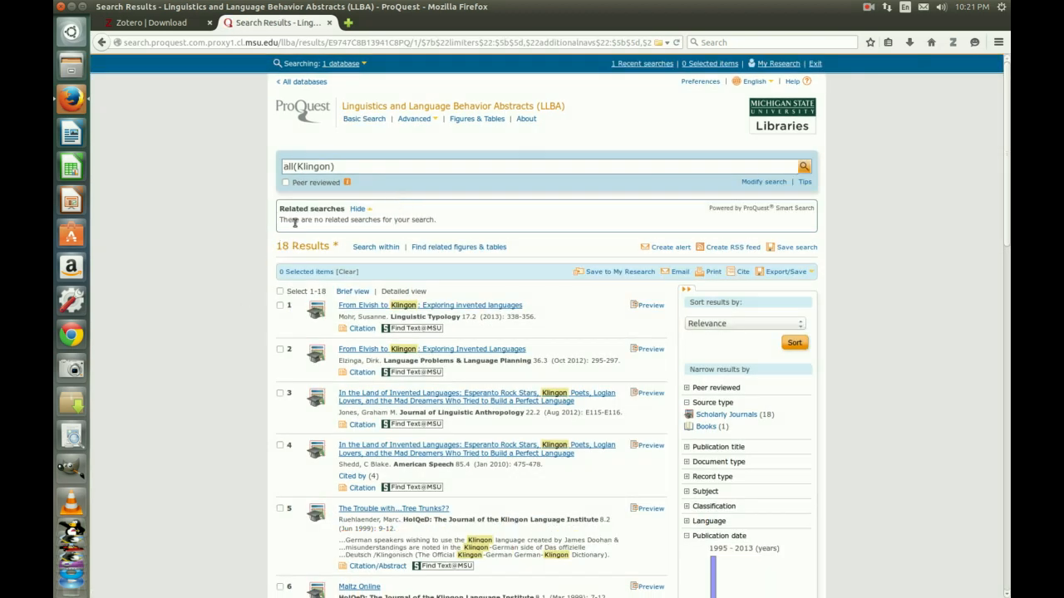
View the record of "Invented Languages and New Worlds" from the Klingon results and return to the results list
scroll(271, 308, down, 5)
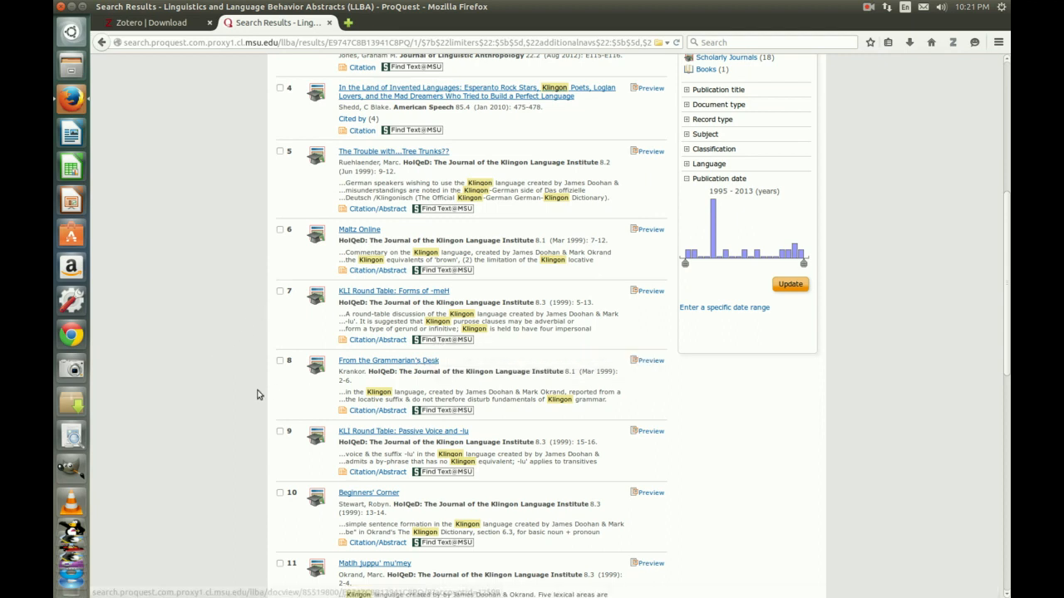
scroll(240, 404, down, 1)
scroll(240, 403, down, 3)
scroll(235, 405, down, 4)
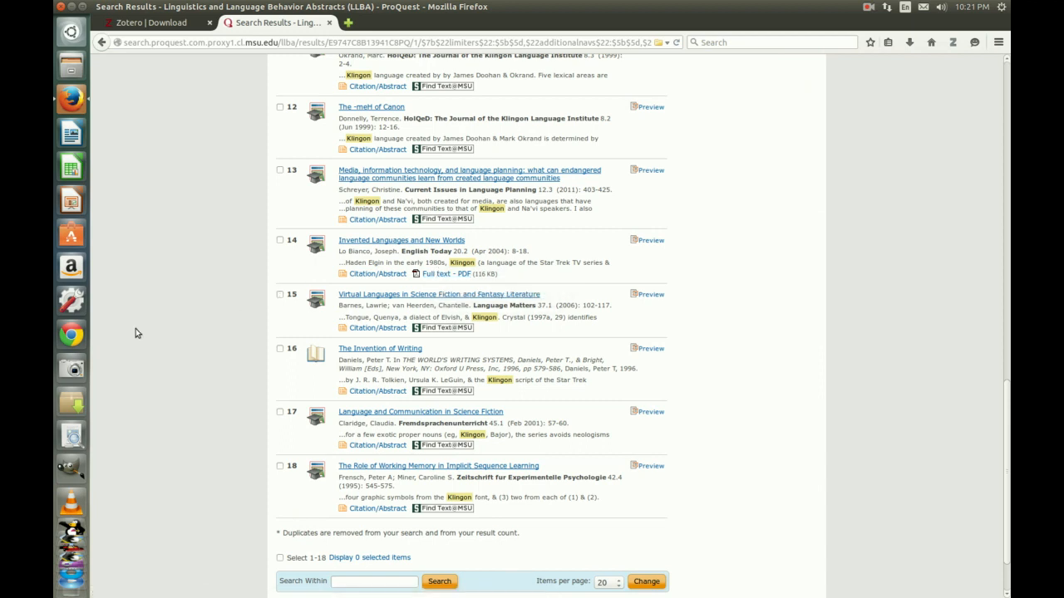
click(375, 242)
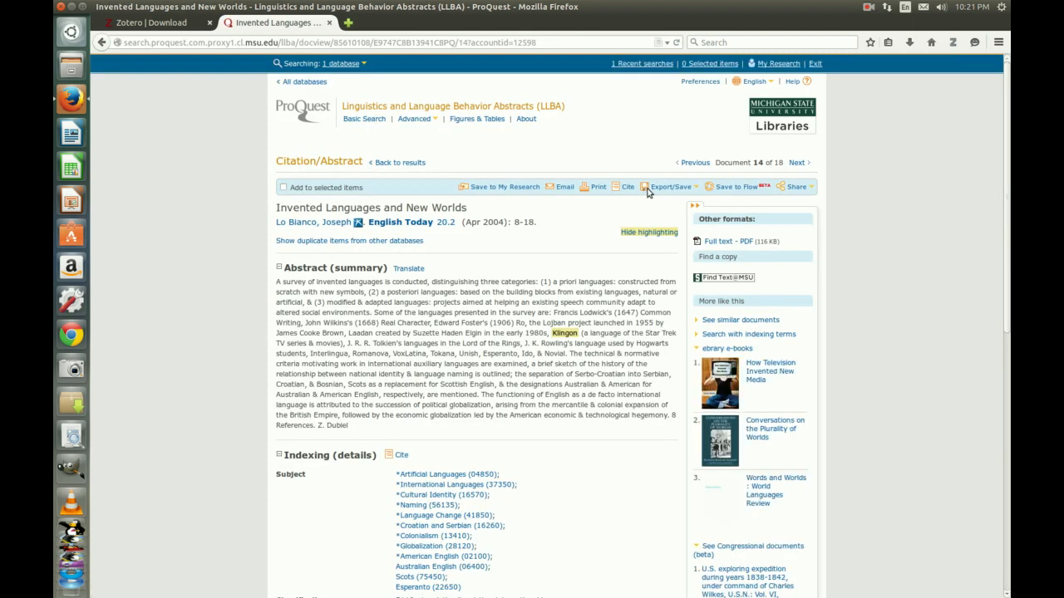
right_click(215, 305)
click(230, 310)
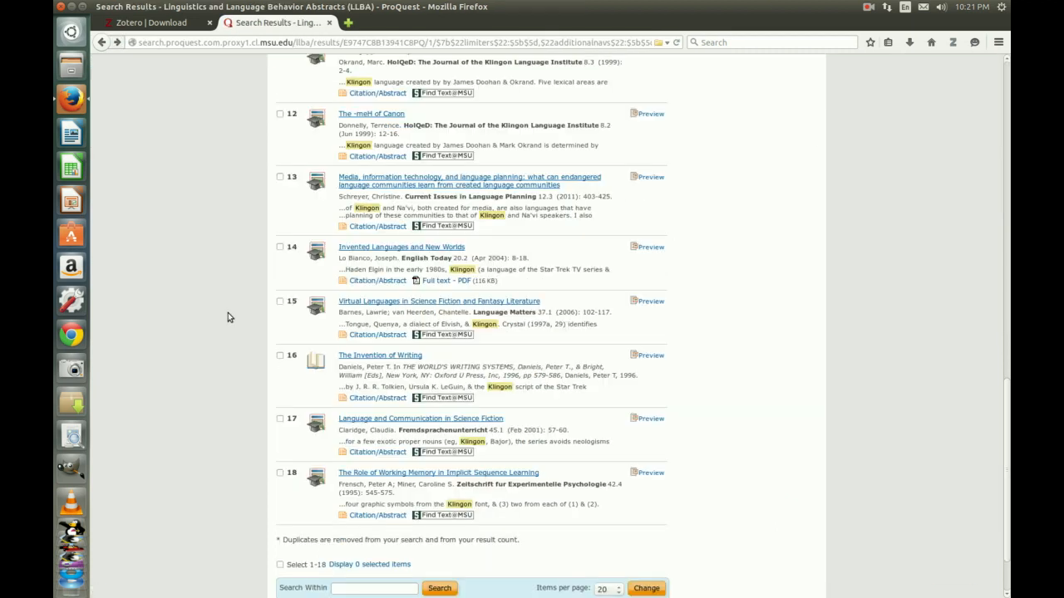
Mark eleven Klingon results, including "Maltz Online" and "The Invention of Writing", for saving to Zotero, and cancel the selection
scroll(223, 339, up, 8)
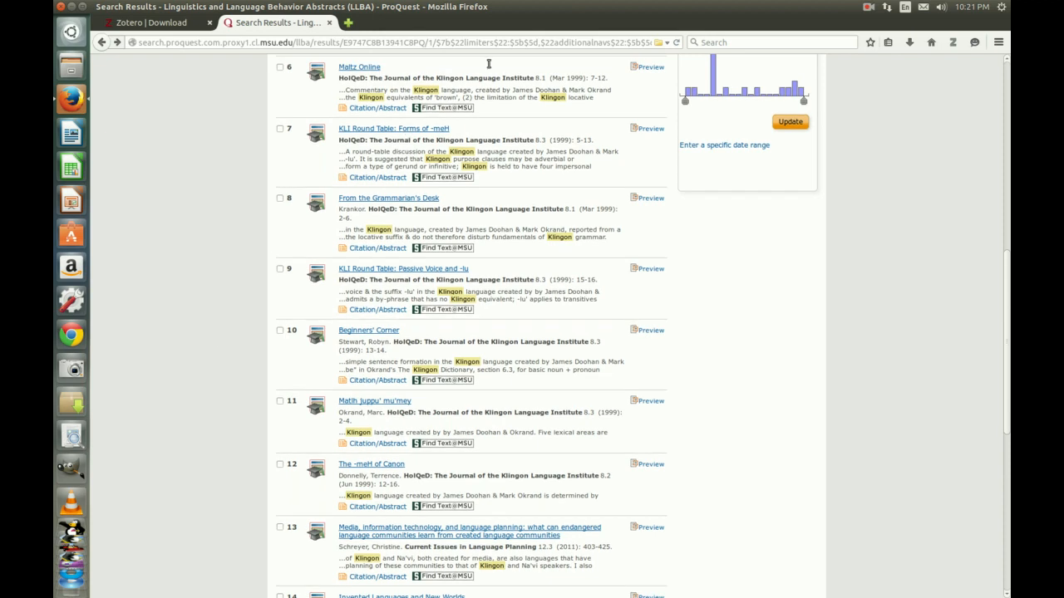
click(660, 43)
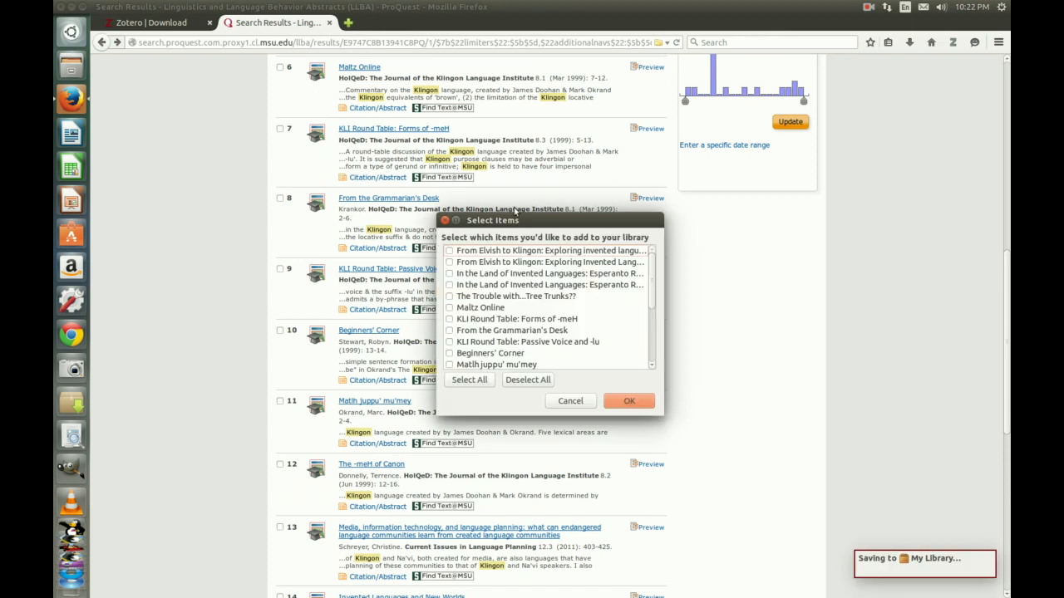
click(449, 251)
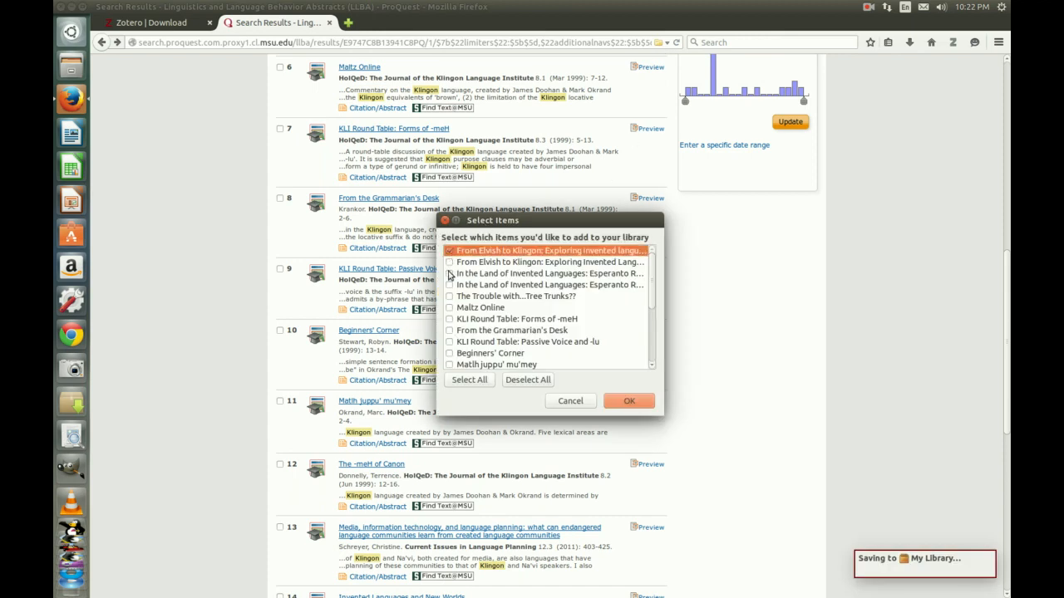
click(450, 273)
click(450, 296)
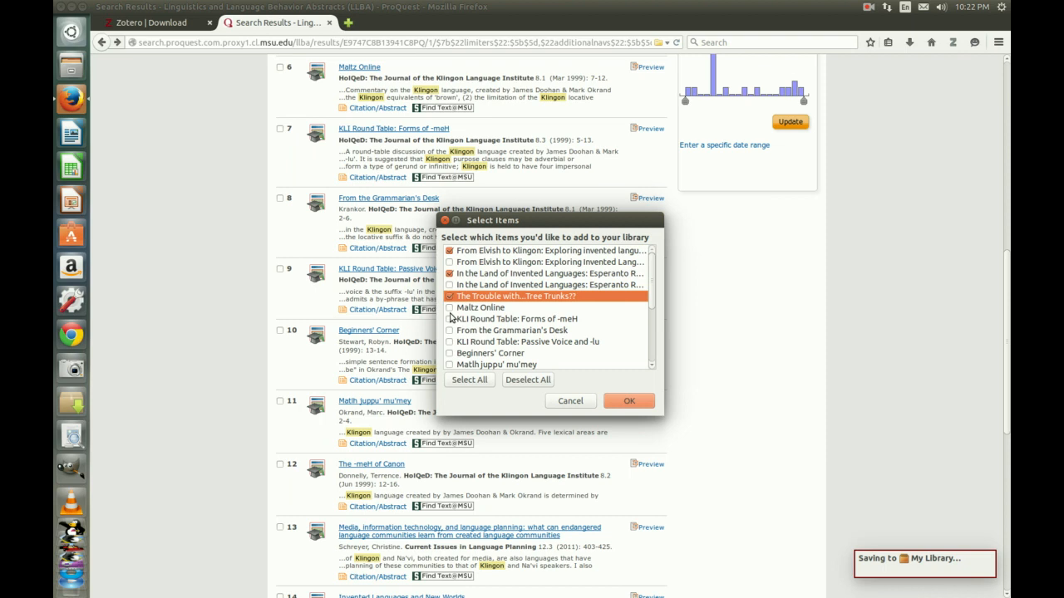
click(450, 307)
click(449, 319)
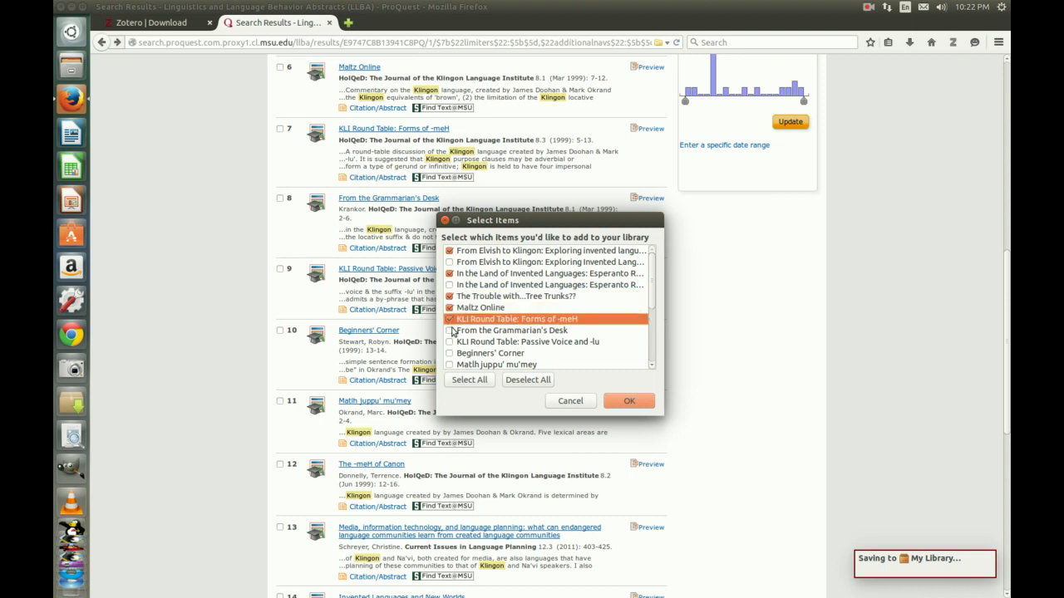
click(449, 331)
click(450, 342)
click(450, 353)
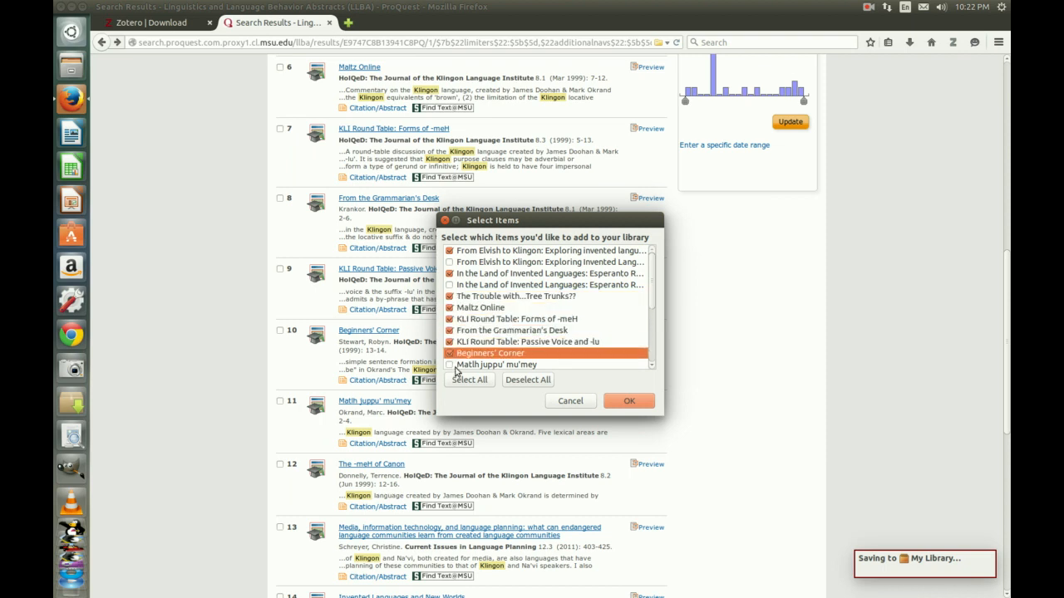
click(450, 365)
scroll(478, 357, down, 3)
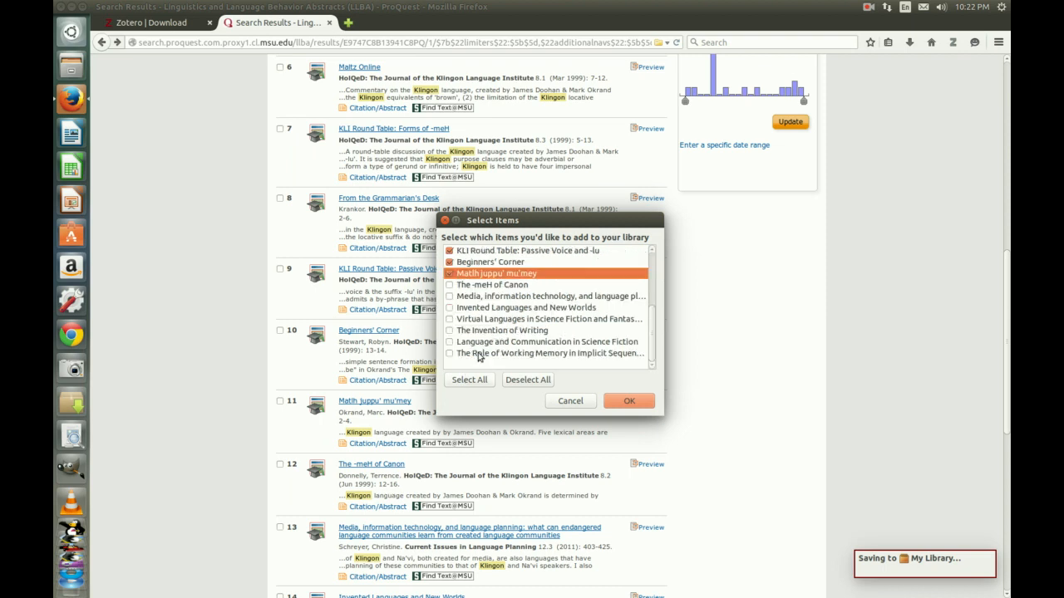
click(449, 331)
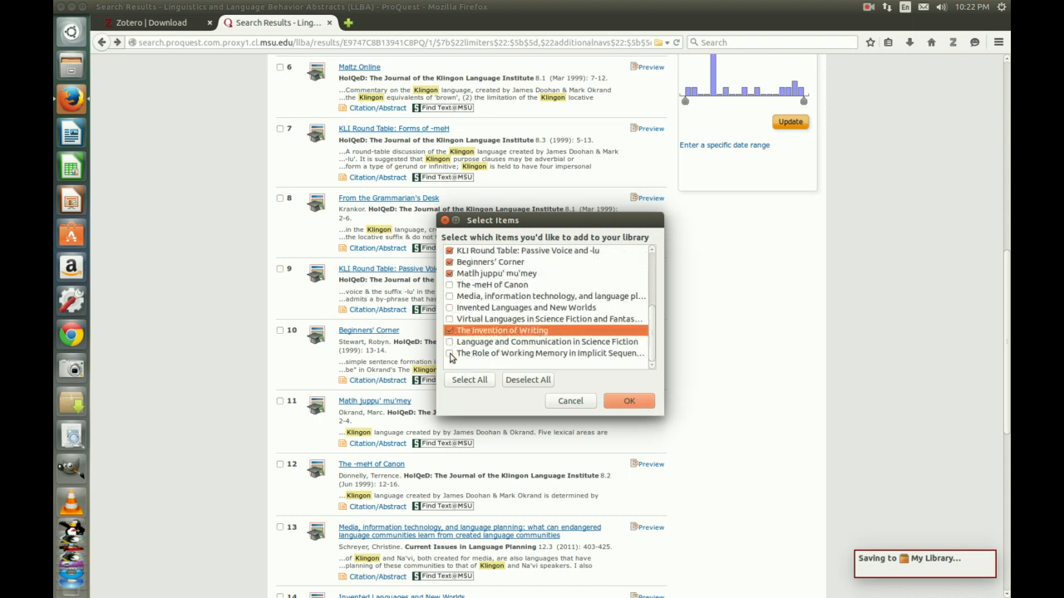
click(450, 353)
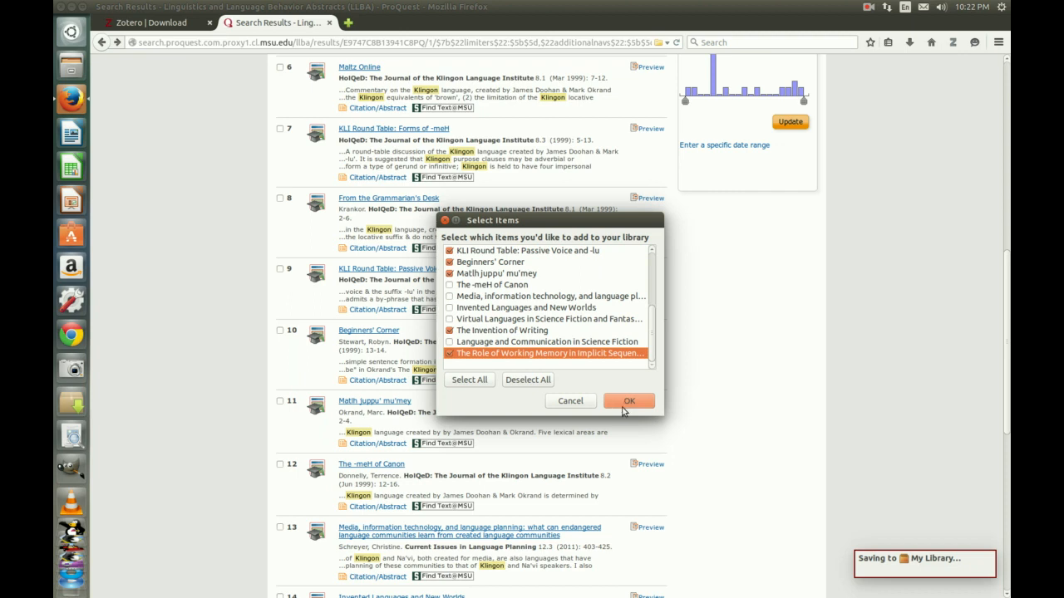
click(566, 402)
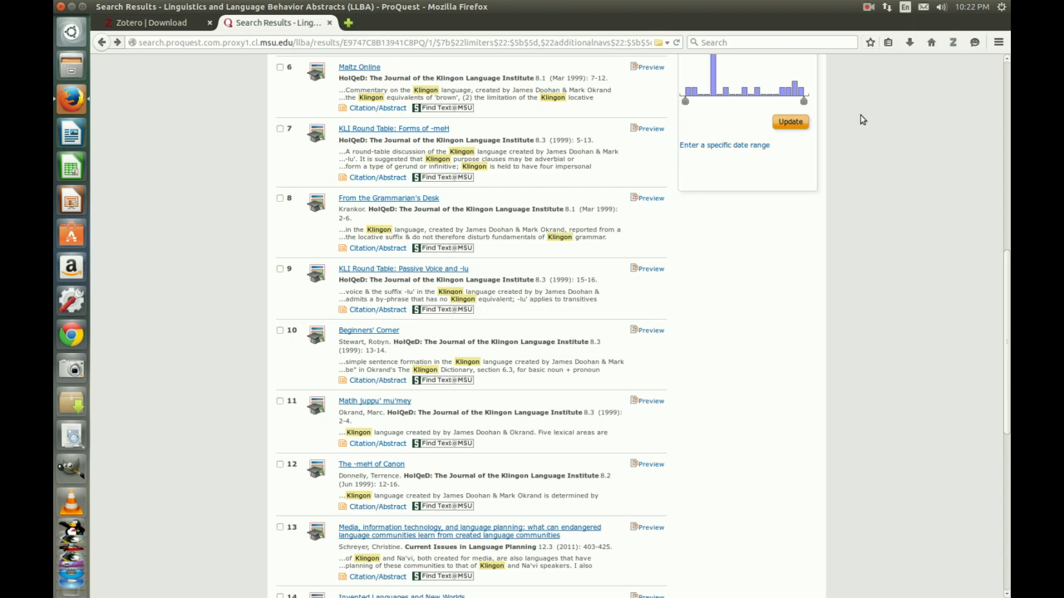
Open the Zotero pane and browse the items of the Klingon collection and of the whole My Library
click(952, 43)
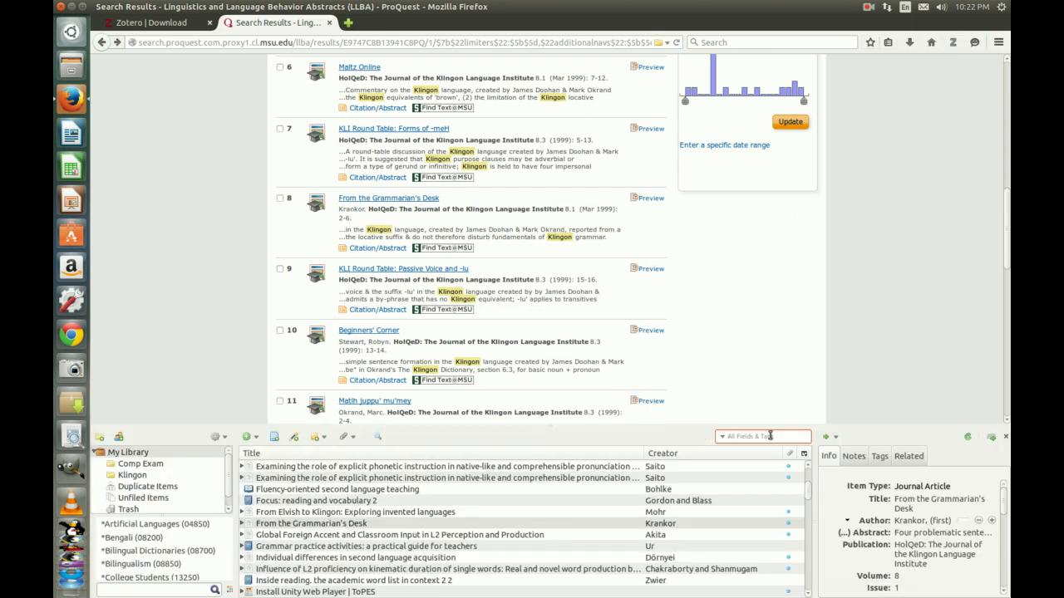
click(130, 476)
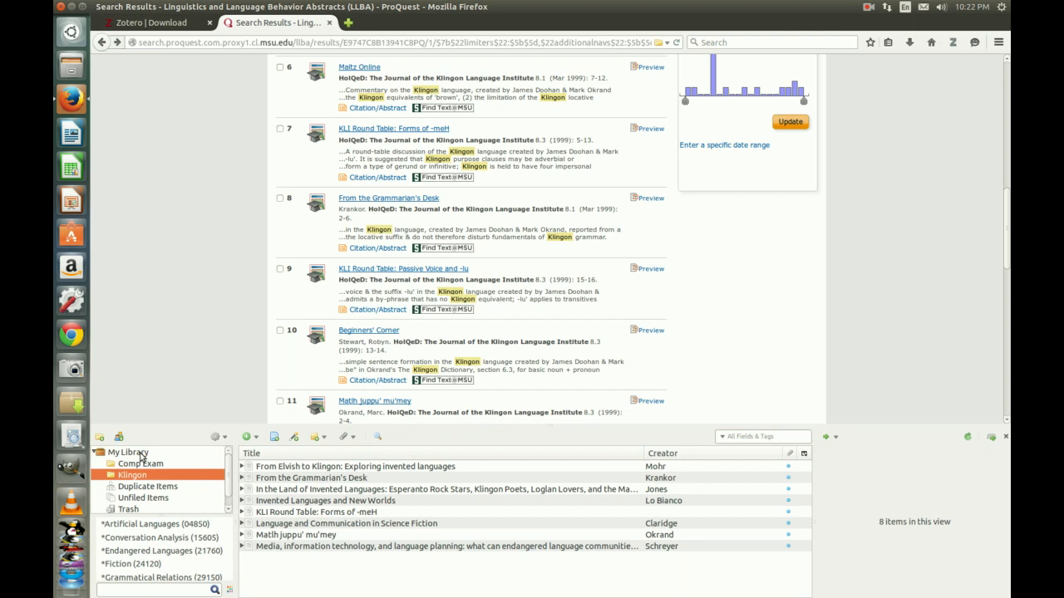
click(143, 454)
scroll(402, 520, down, 10)
scroll(402, 521, up, 12)
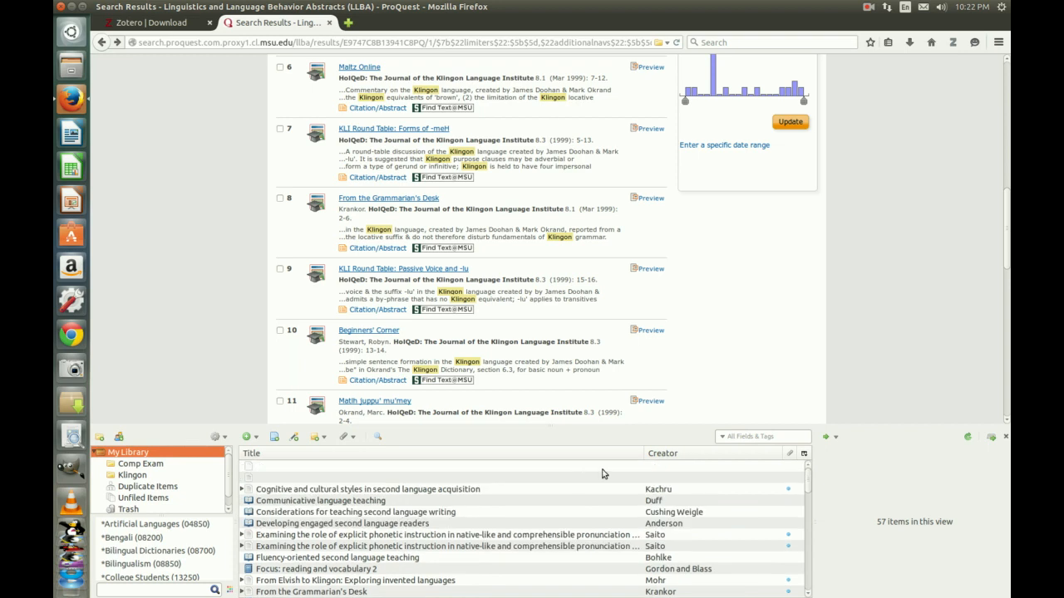
Search all fields and tags of My Library for Klingon
click(779, 436)
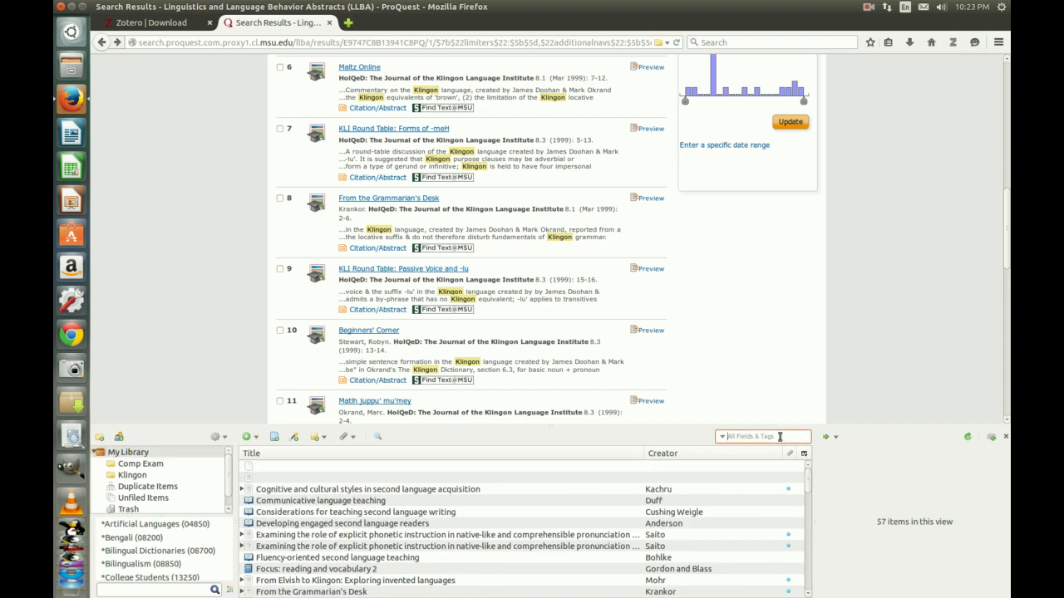
text(Kling)
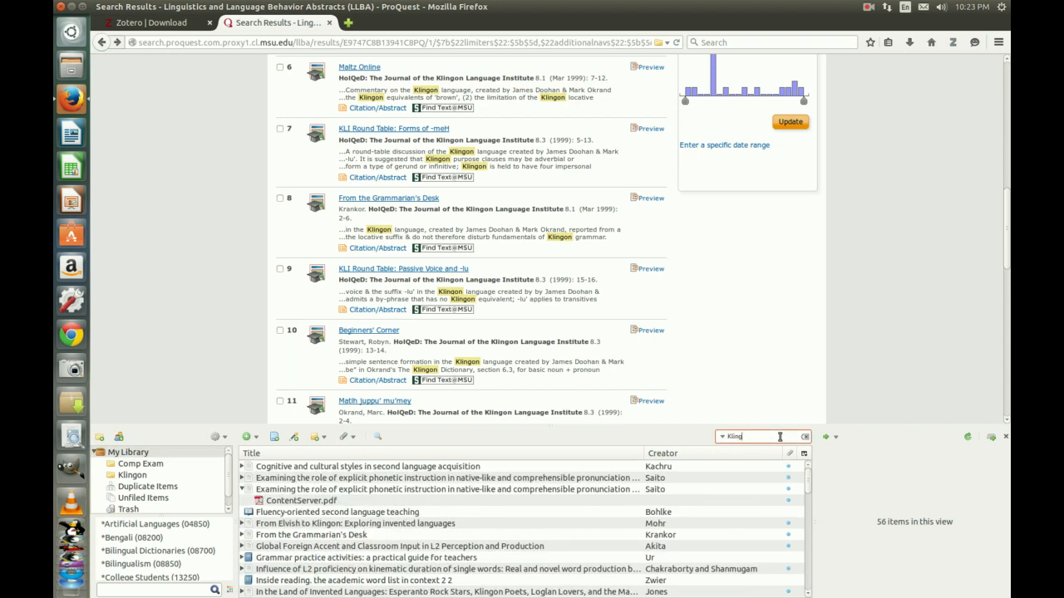
text(on)
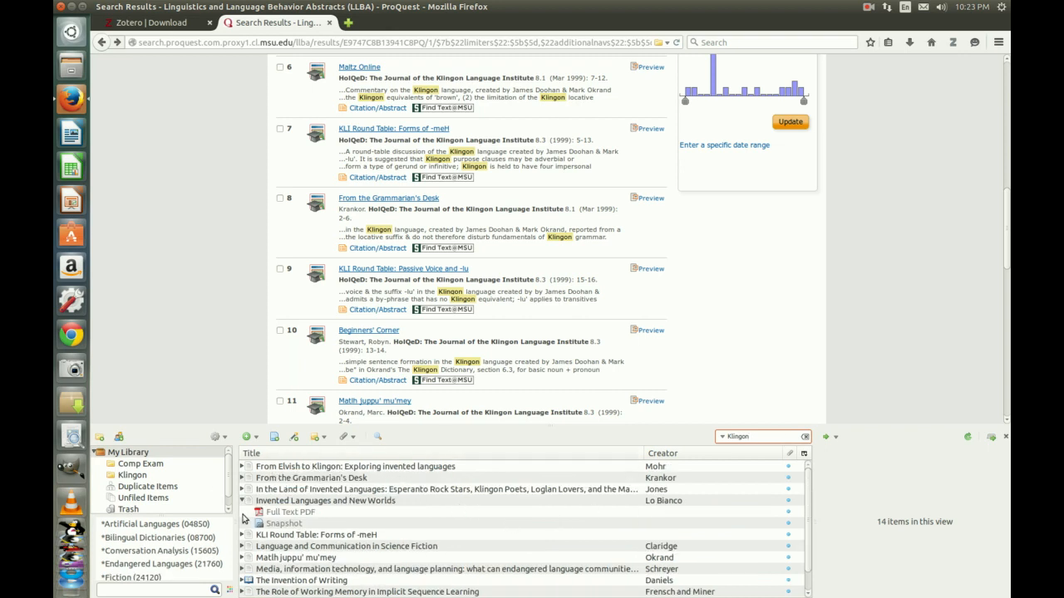
Read the stored full-text PDF of "Invented Languages and New Worlds", return to the results page and view the item's details
double_click(295, 512)
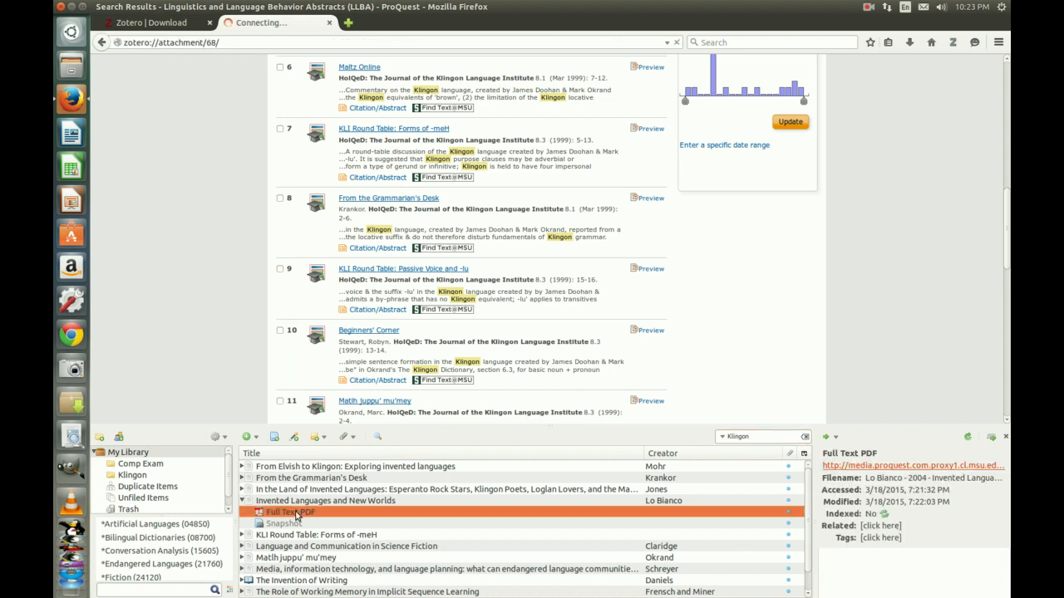
scroll(623, 194, down, 5)
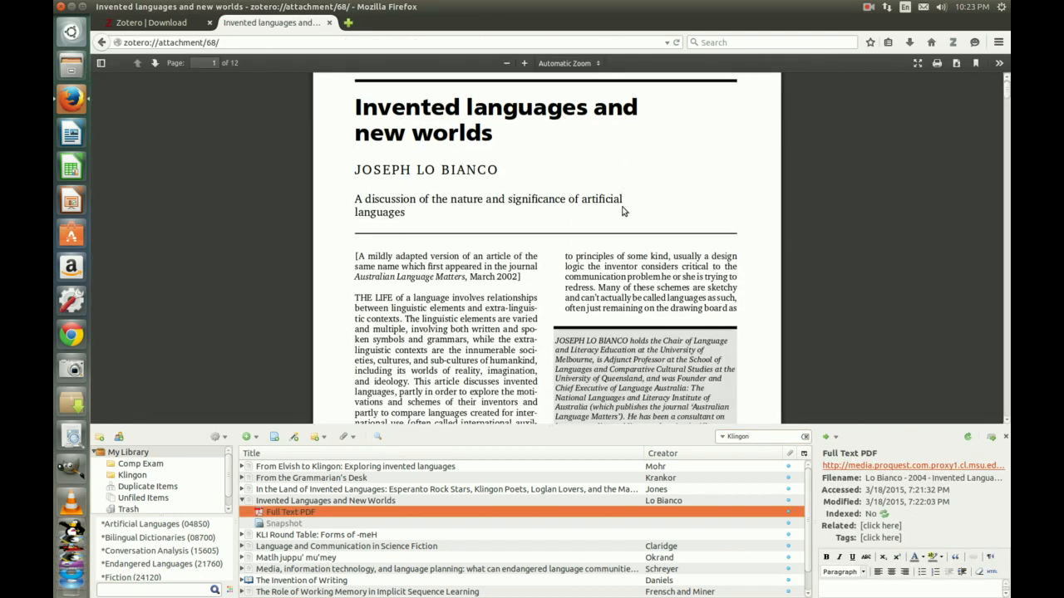
scroll(617, 217, down, 10)
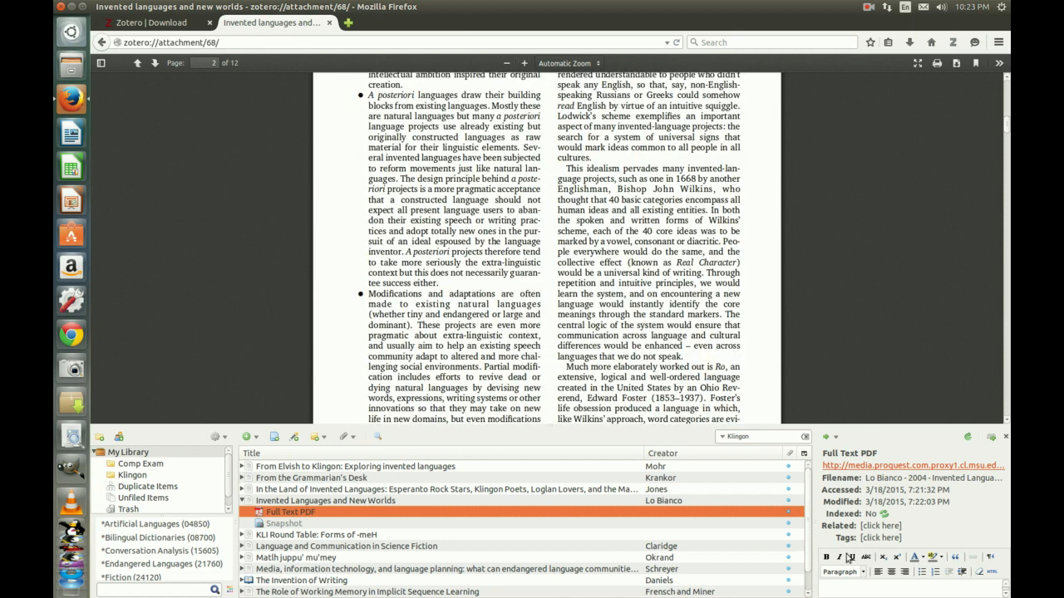
click(864, 589)
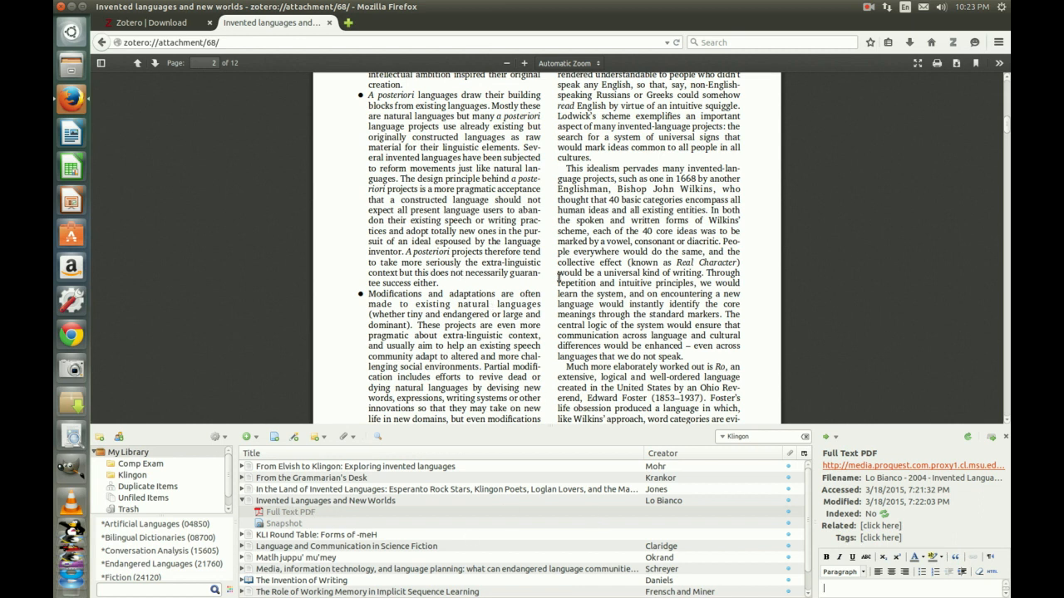
click(100, 42)
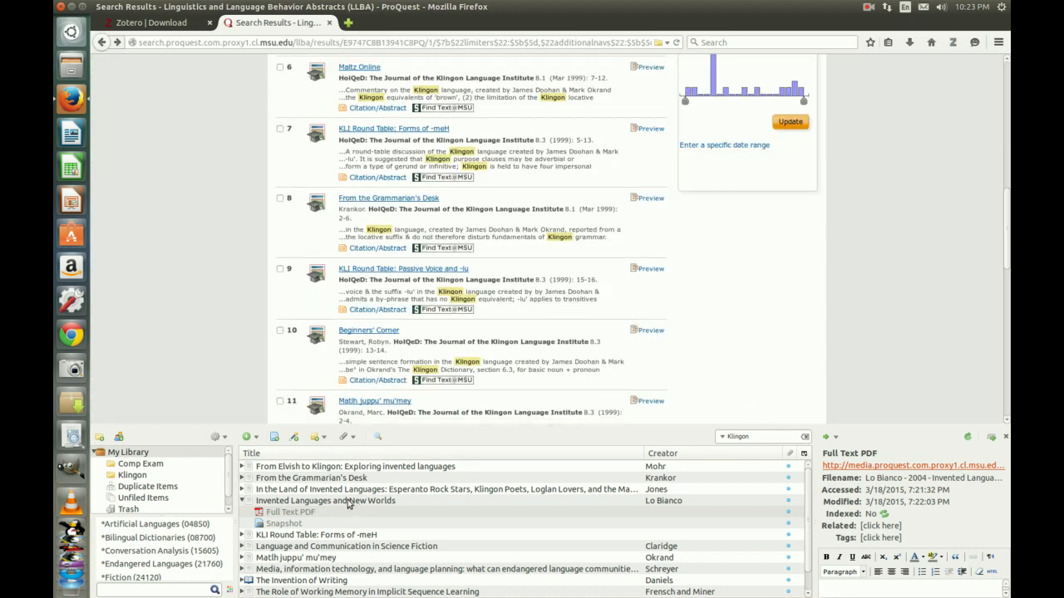
click(349, 498)
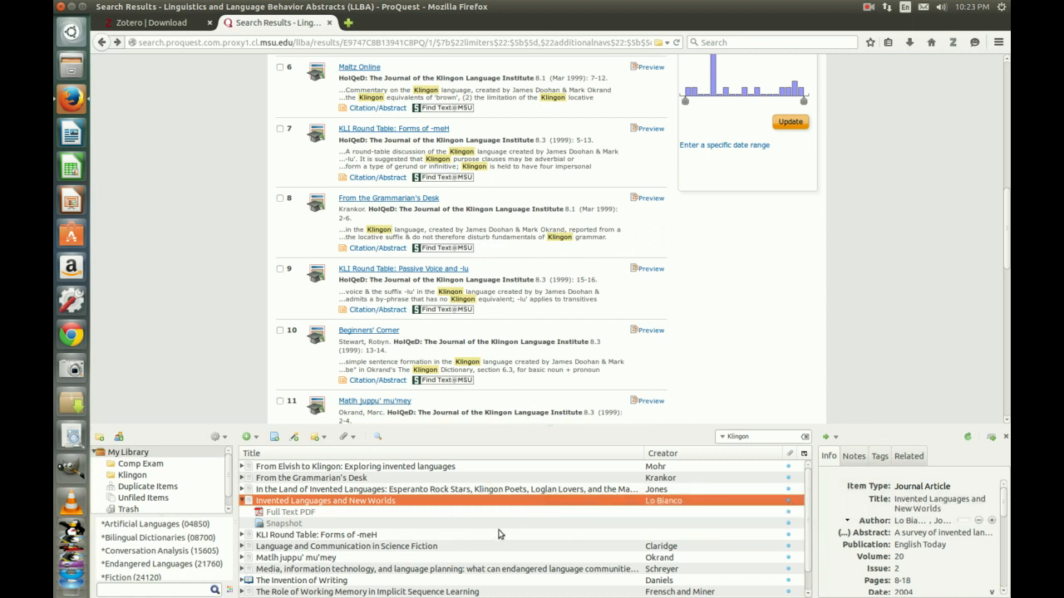
scroll(486, 539, down, 1)
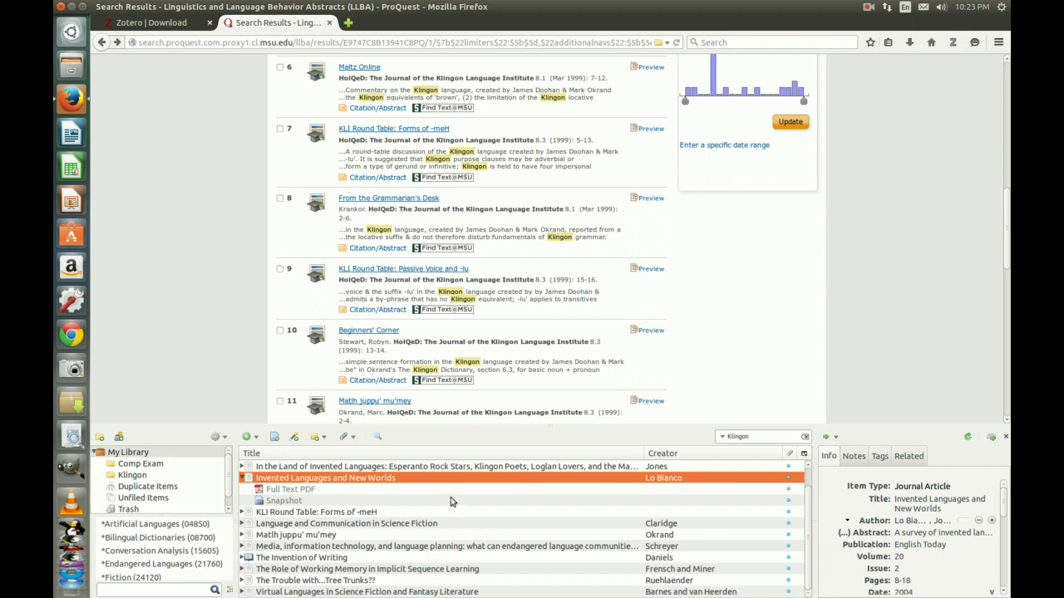
Switch to LibreOffice Writer and open the recent document Nerds.odt in a maximized window at 120% zoom
click(70, 136)
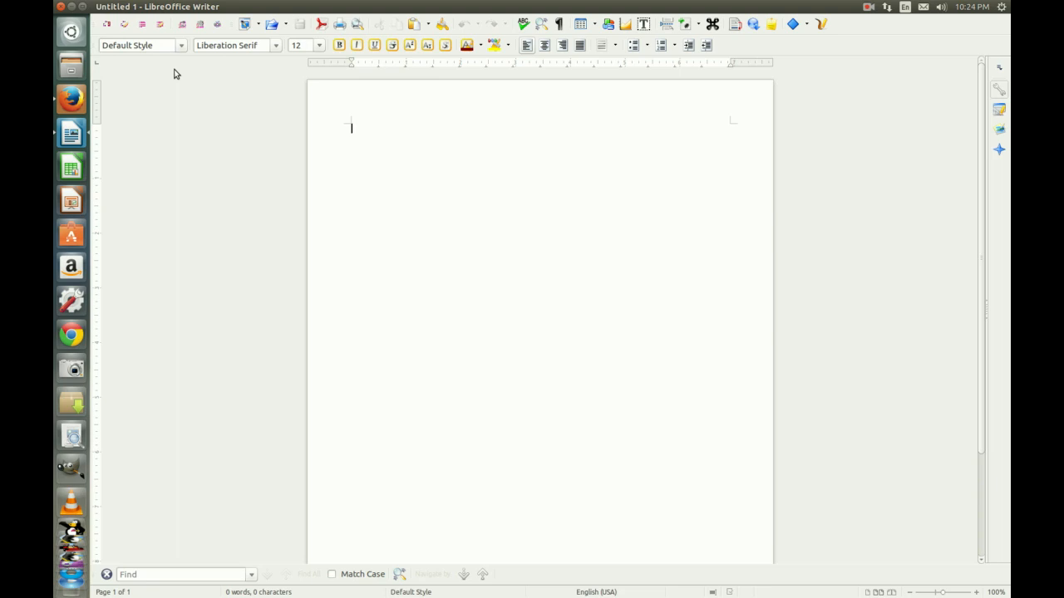
click(182, 25)
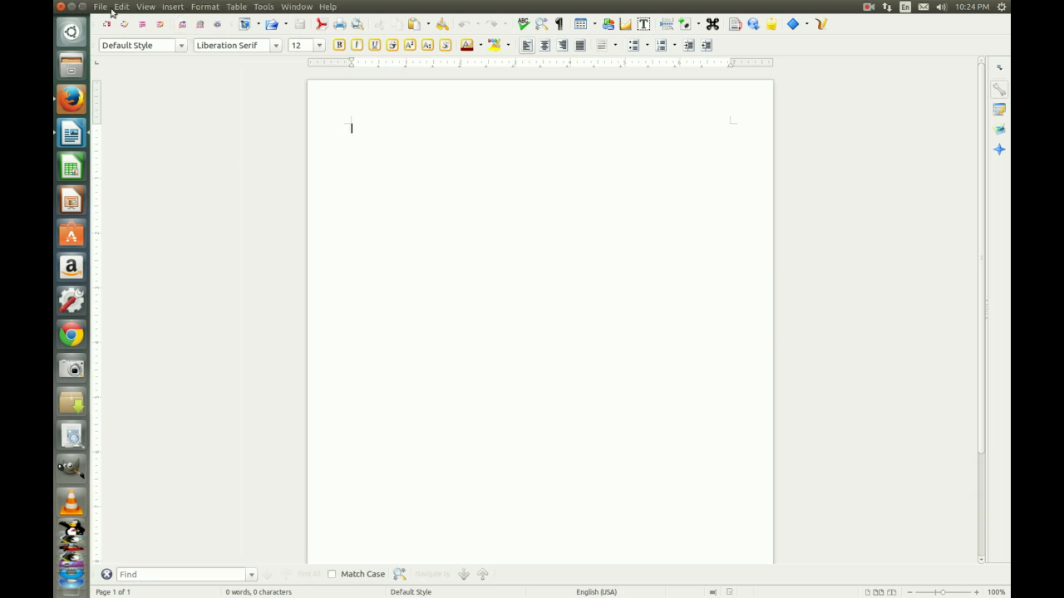
click(100, 6)
mouse_move(127, 48)
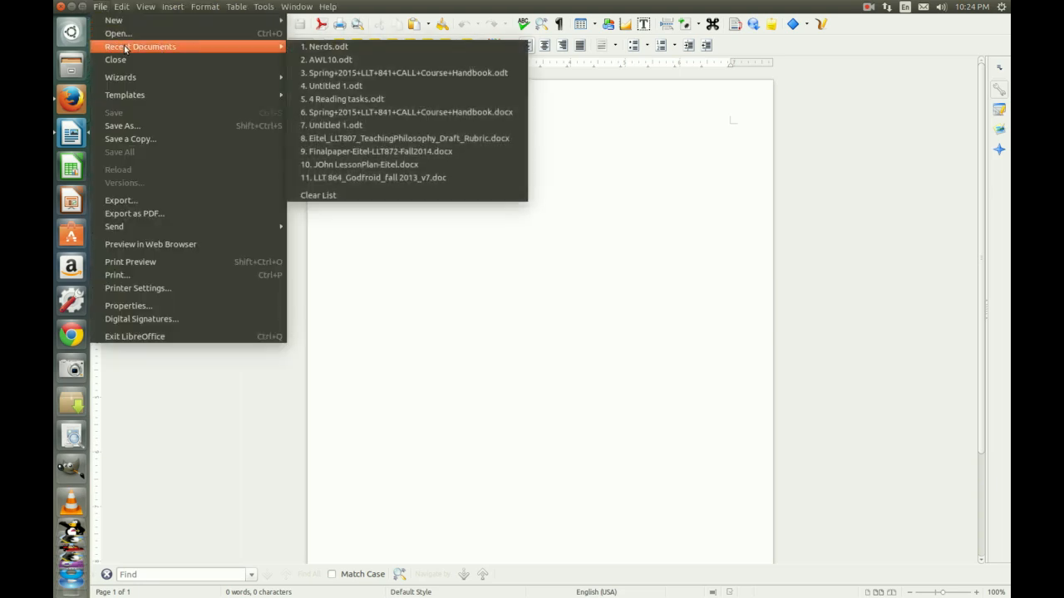
click(363, 47)
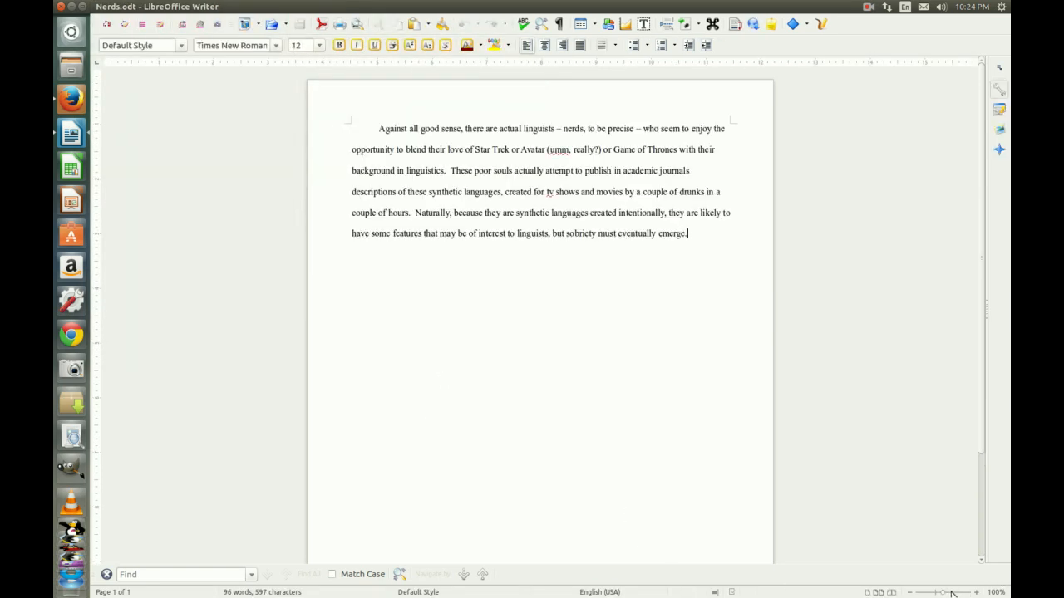
click(977, 592)
click(976, 593)
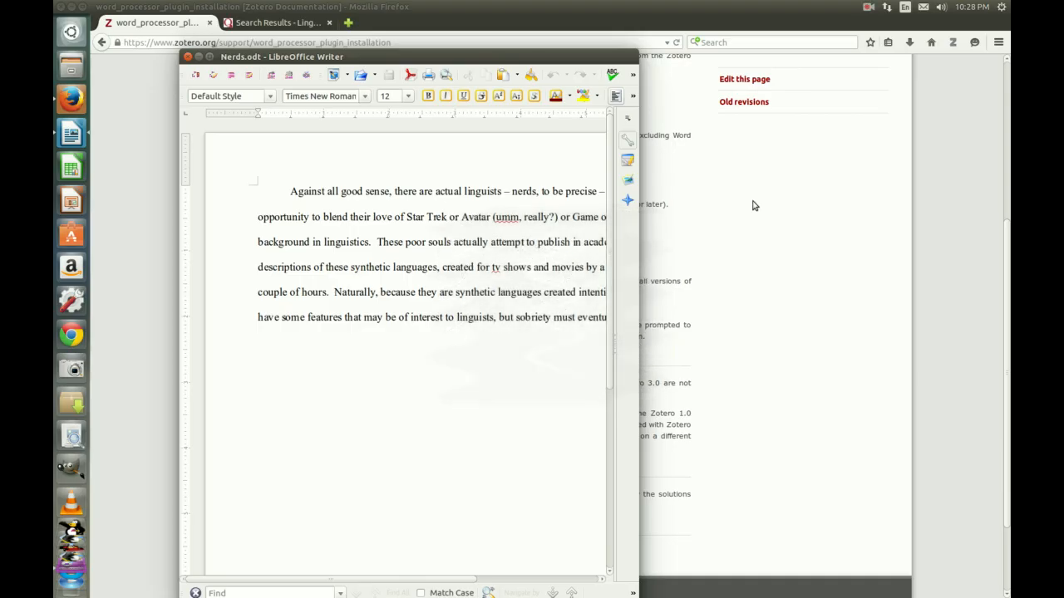
drag(540, 60, 577, 3)
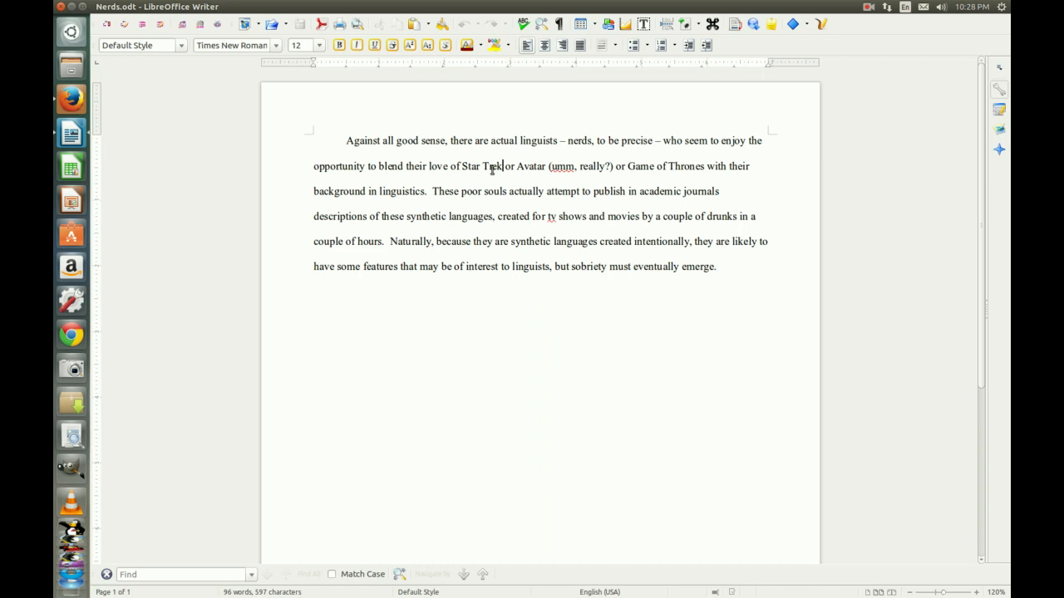
Start a Zotero citation after "Star Trek" and set the document's citation style to American Psychological Association 6th edition
click(111, 27)
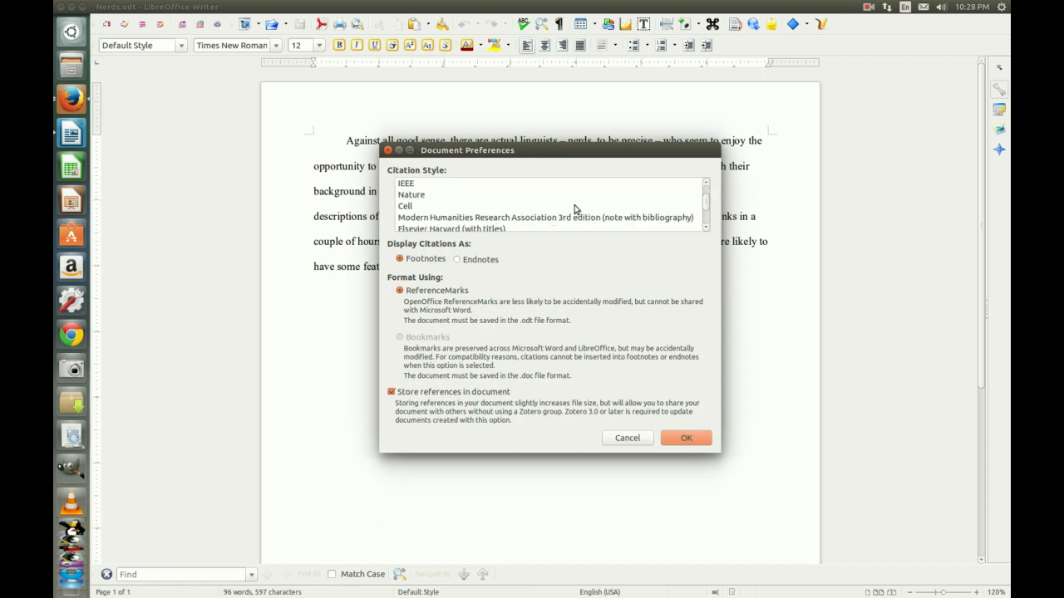
scroll(574, 209, down, 1)
scroll(536, 211, down, 1)
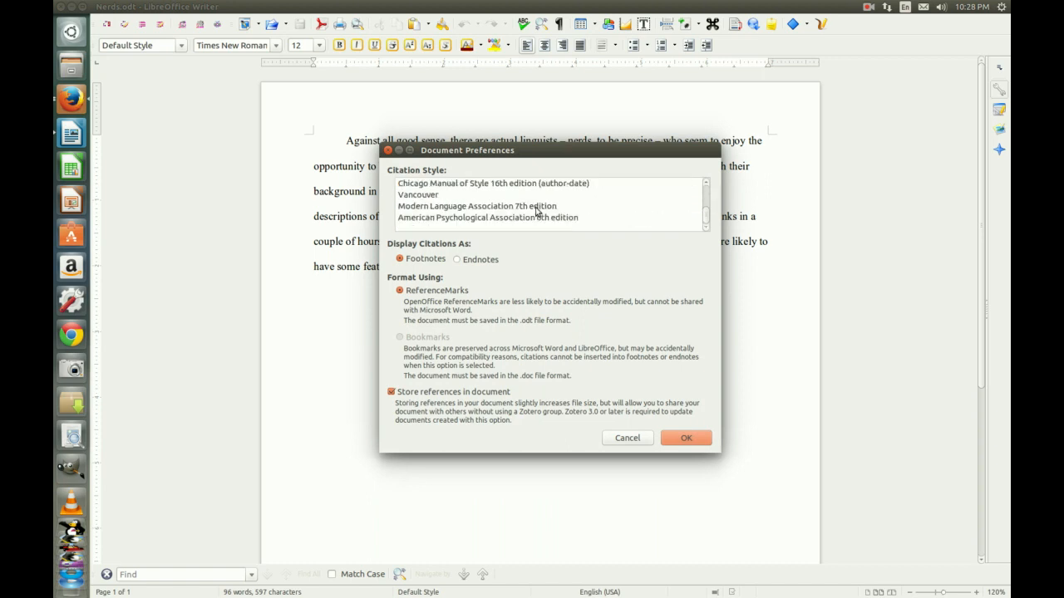
click(540, 218)
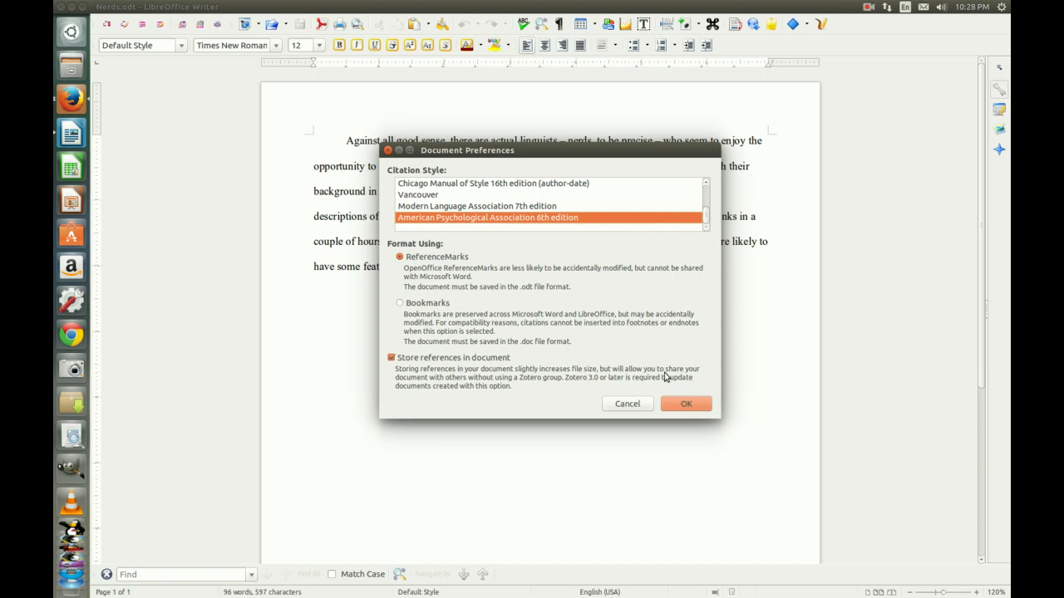
click(683, 405)
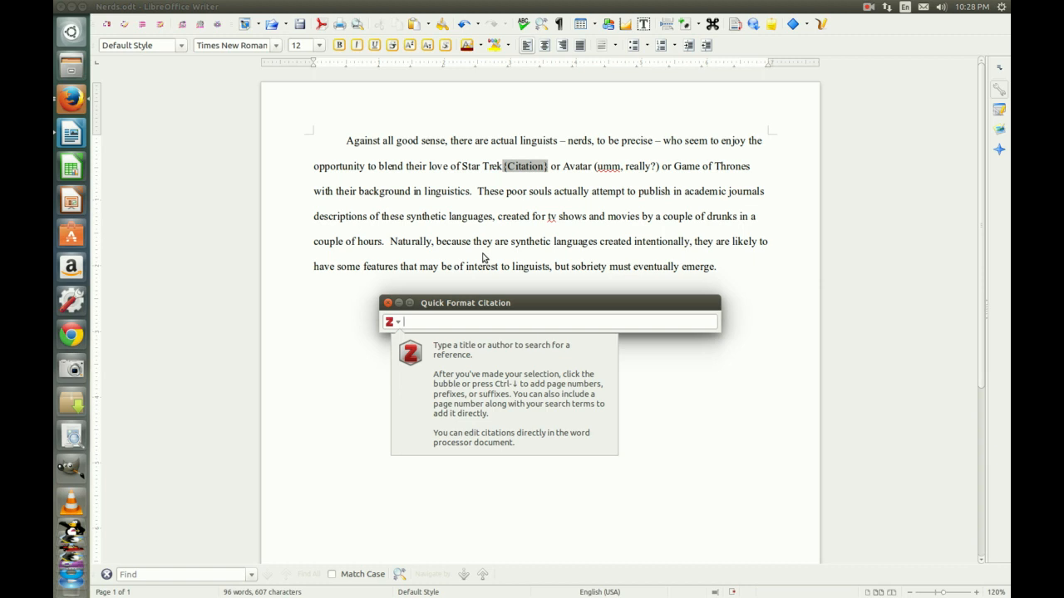
Search the references for Klingon and insert the citation of "The Trouble with...Tree Trunks??" after "Star Trek"
text(Klingon)
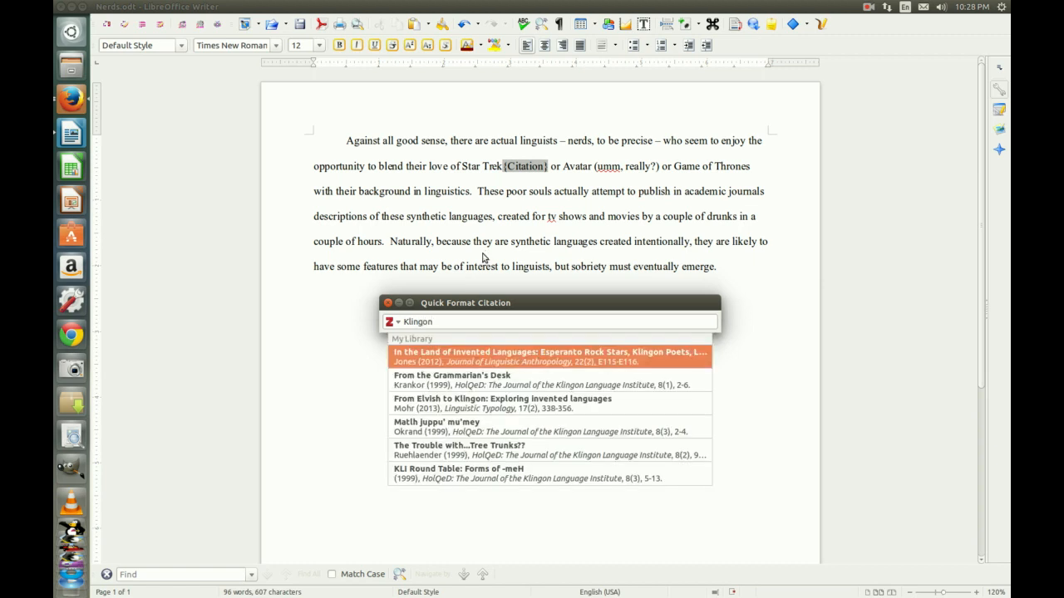
key(Down)
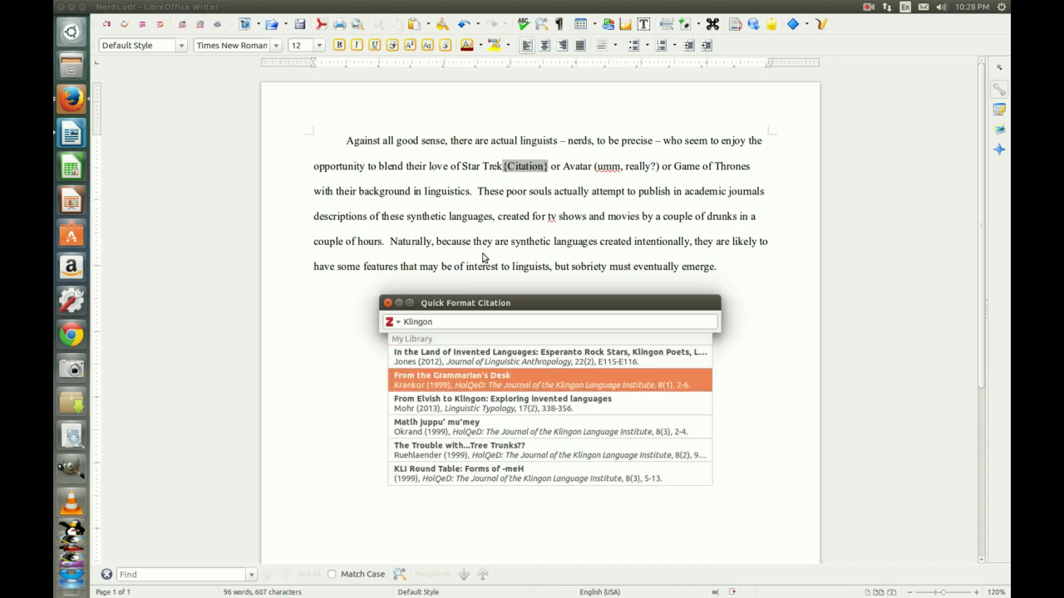
key(Down)
key(Down)
key(Down)
key(Down)
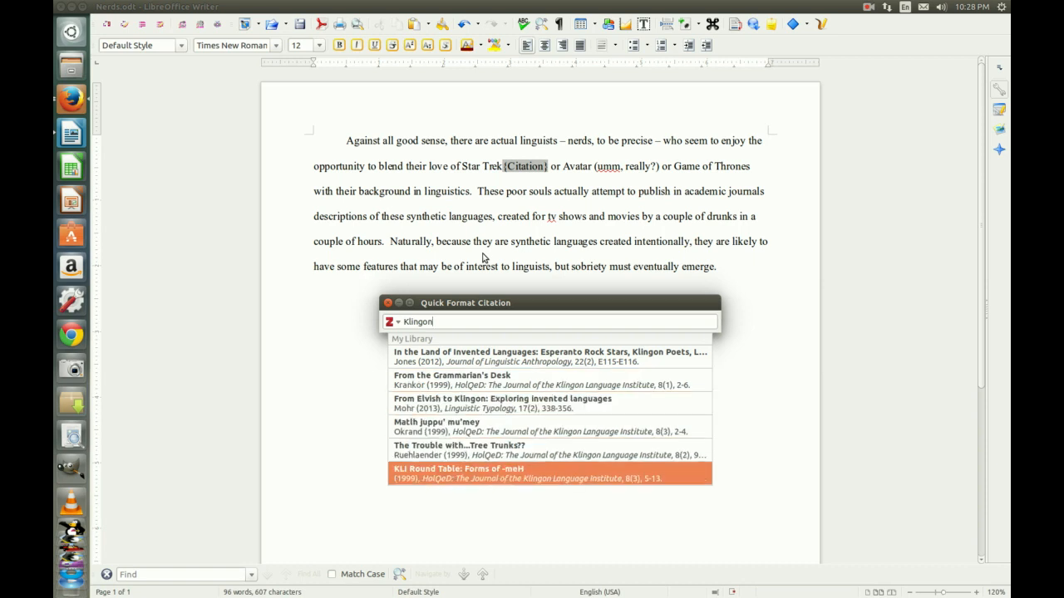
key(Up)
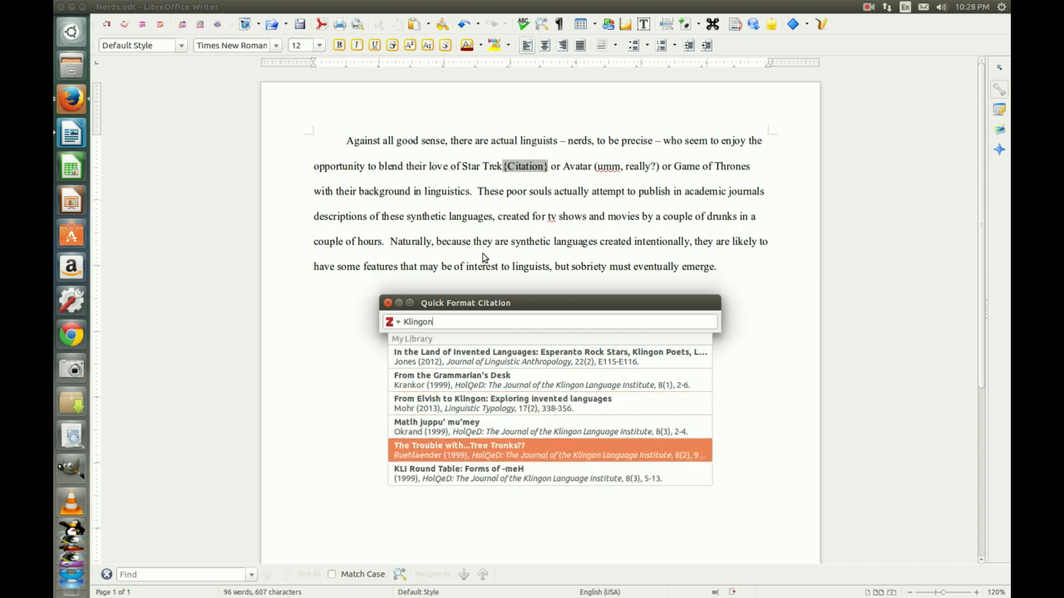
key(Return)
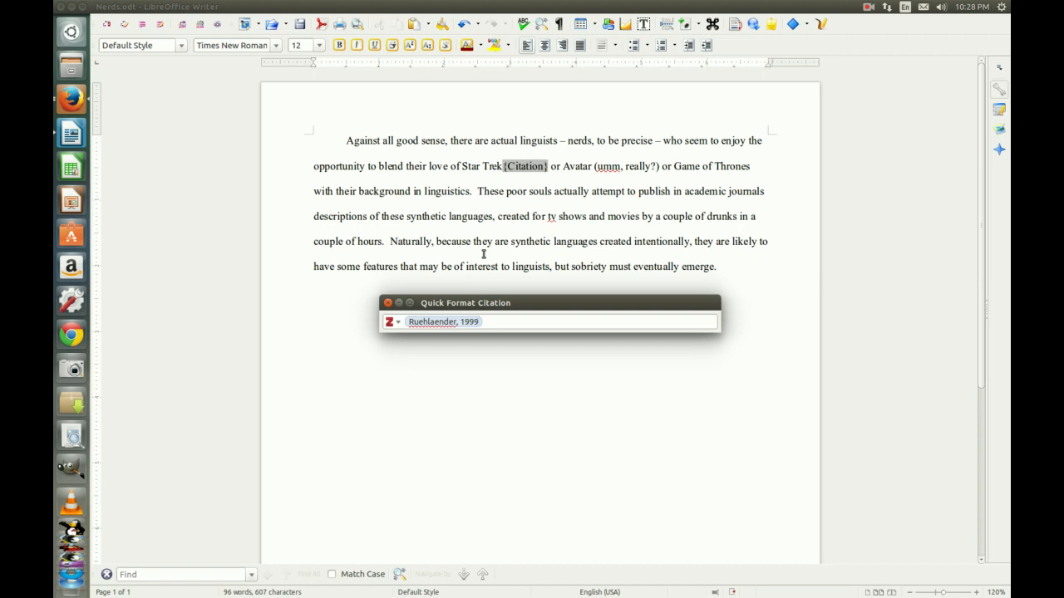
key(Return)
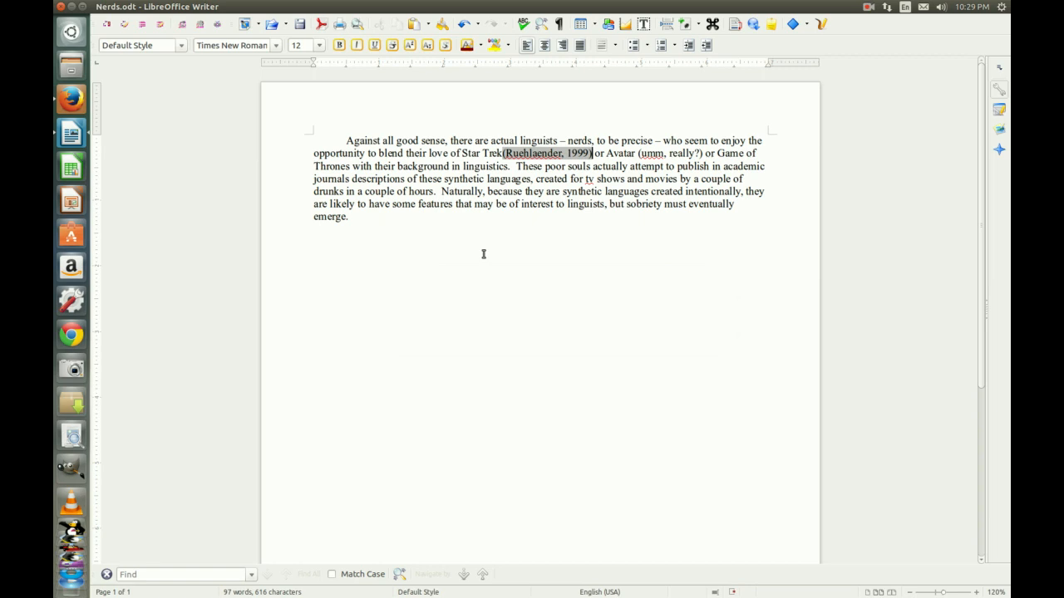
Insert a citation of "Invented Languages and New Worlds" after "These poor souls", finding it with the search word invented
click(593, 166)
click(106, 25)
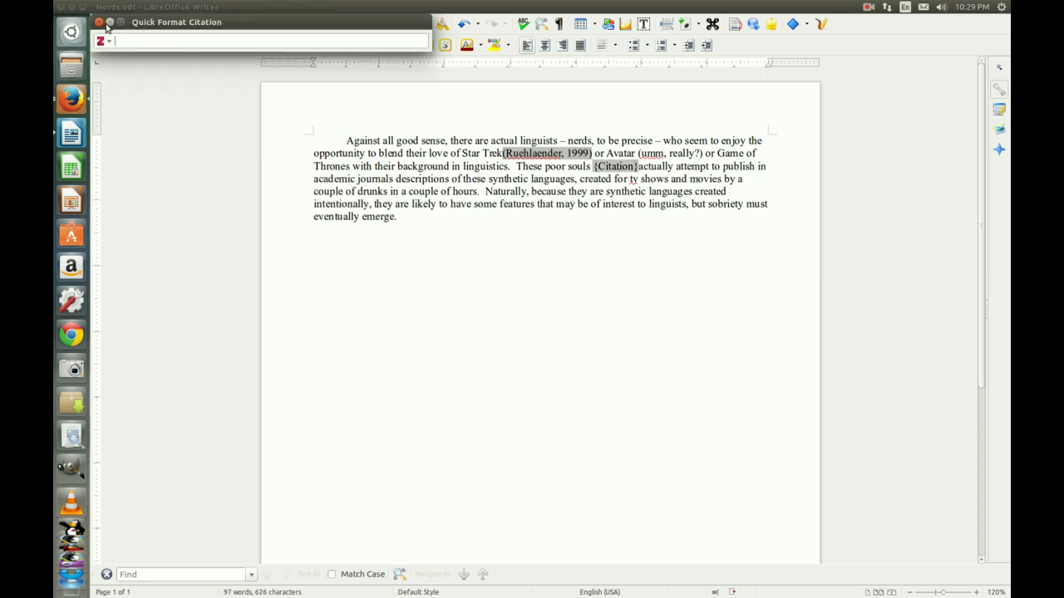
text(inventet)
key(BackSpace)
text(d)
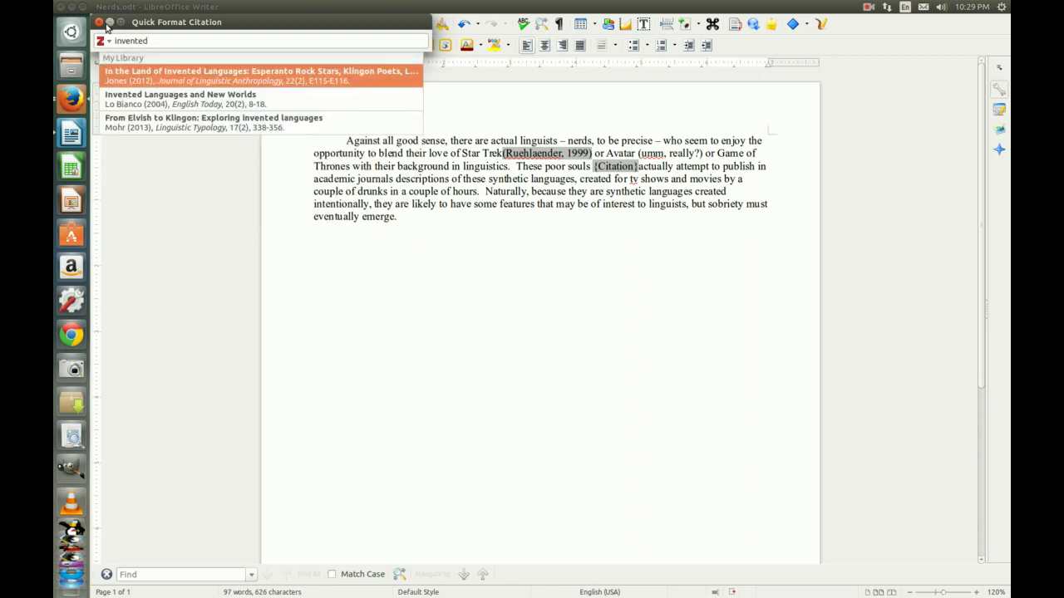
key(Down)
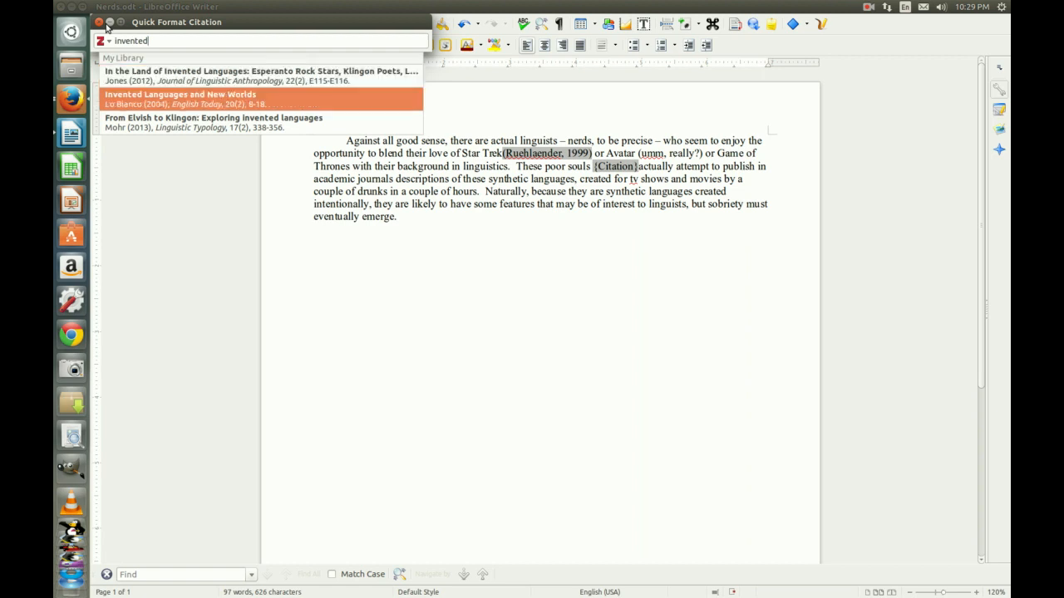
key(Return)
key(Return)
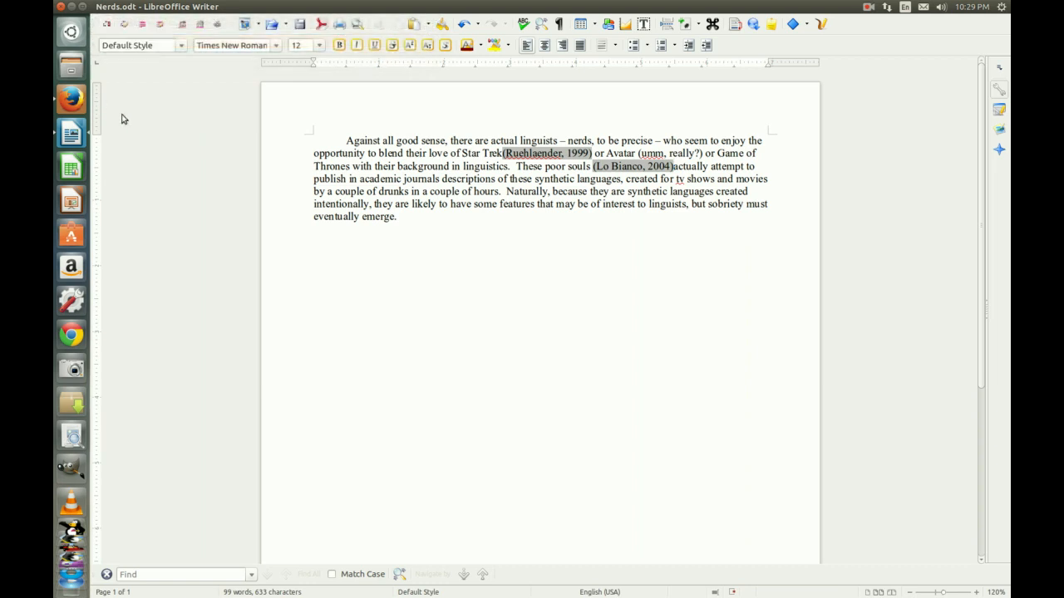
Insert a Zotero citation of "From the Grammarian's Desk" after "a couple of drunks", finding it with the search word klingon
click(411, 190)
click(106, 24)
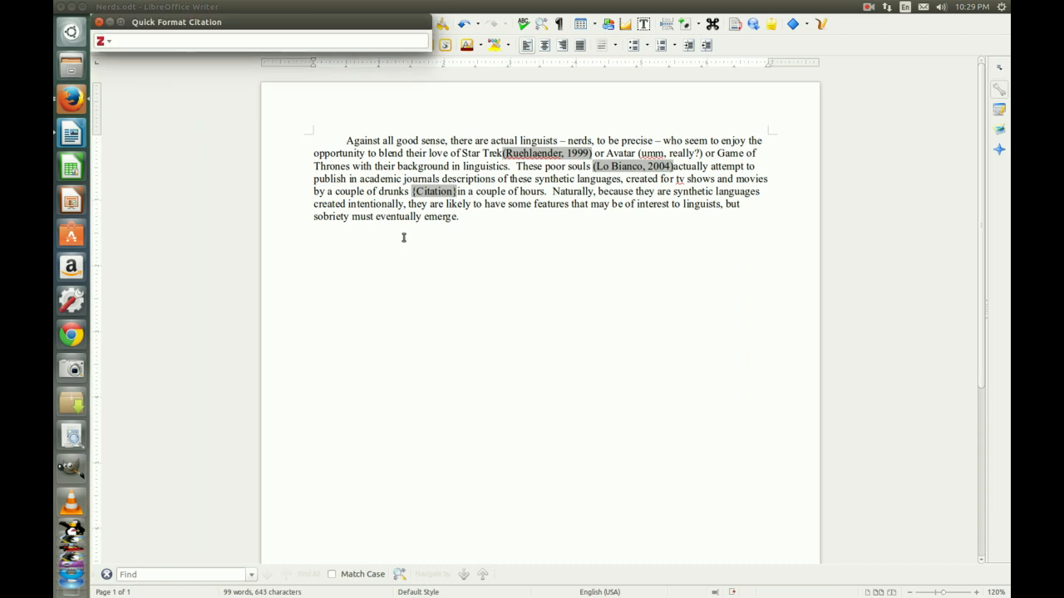
text(klingon)
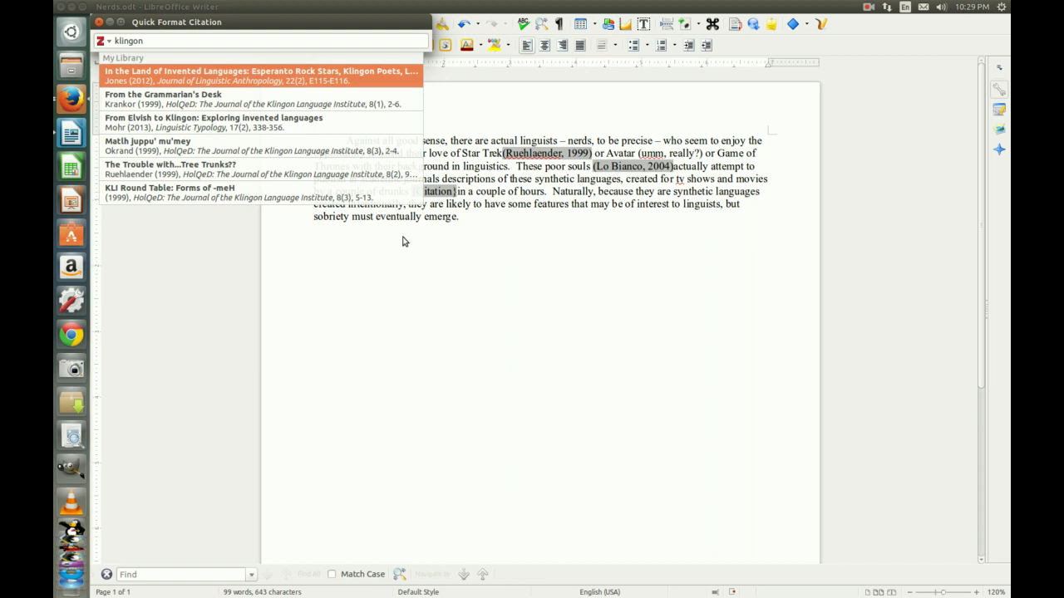
key(Down)
key(Return)
key(Return)
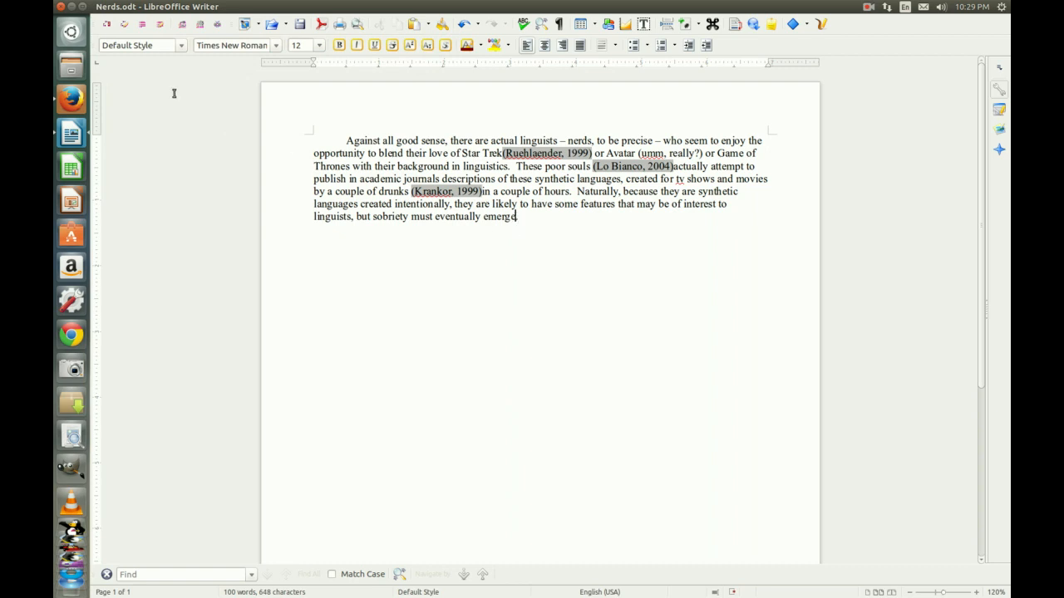
Cite "From Elvish to Klingon: Exploring invented languages" after "eventually emerge" at the paragraph's end, finding it with the search word klingon
click(106, 23)
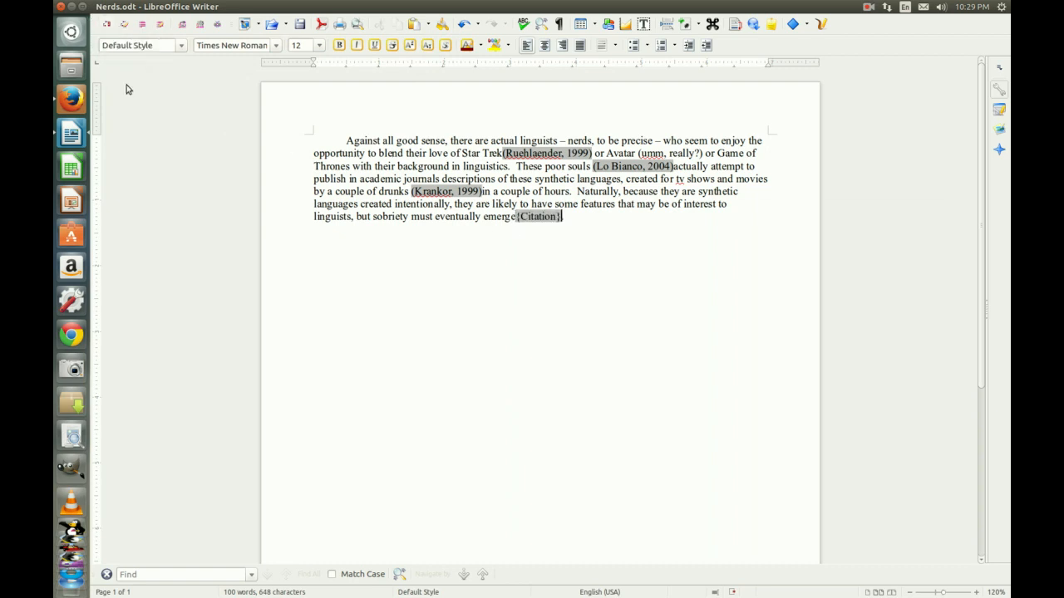
text(klingon)
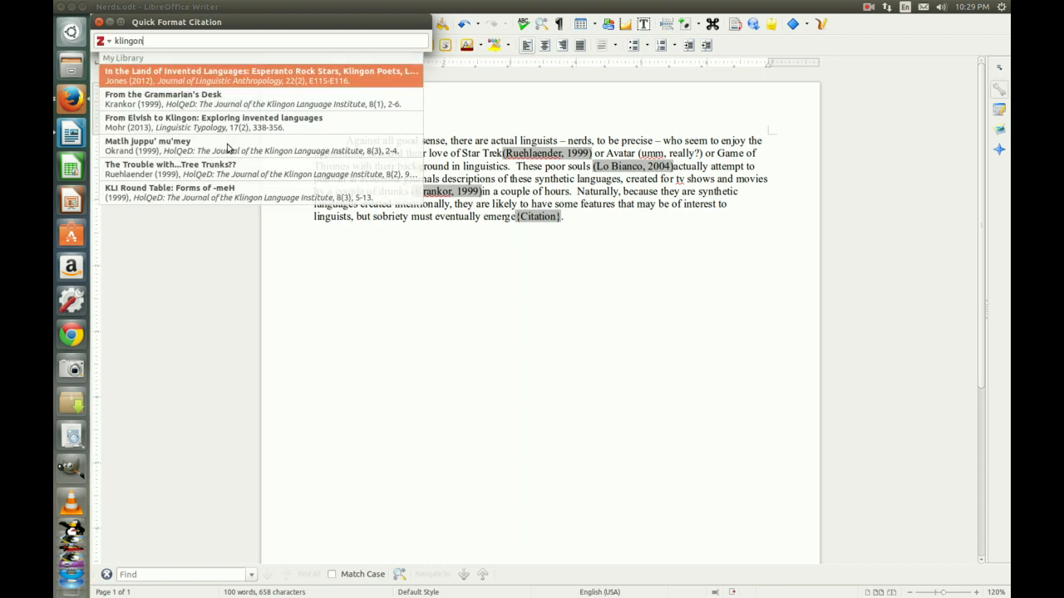
key(Down)
key(Down)
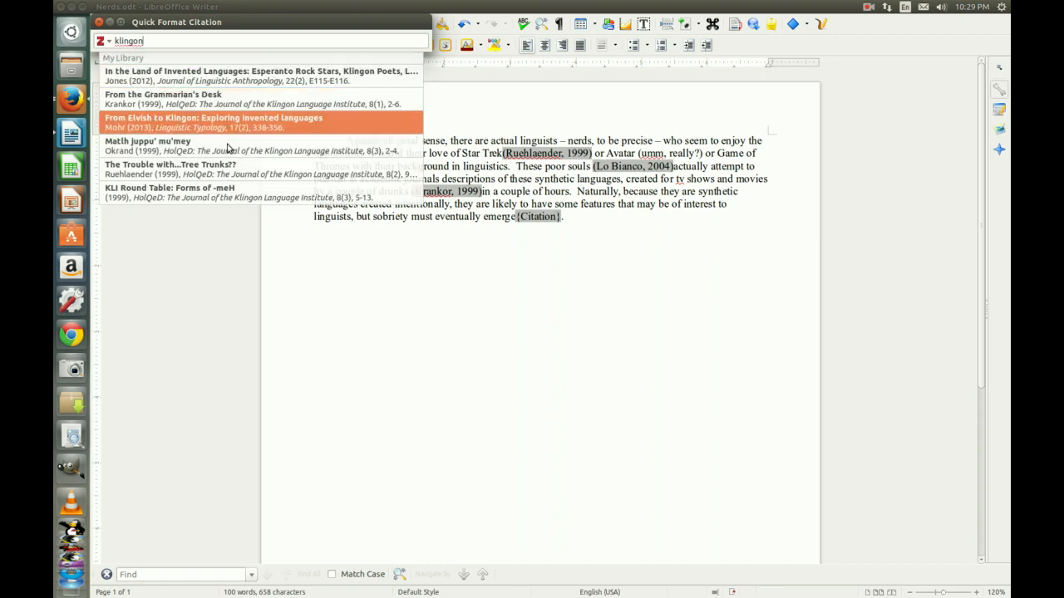
key(Return)
key(Return)
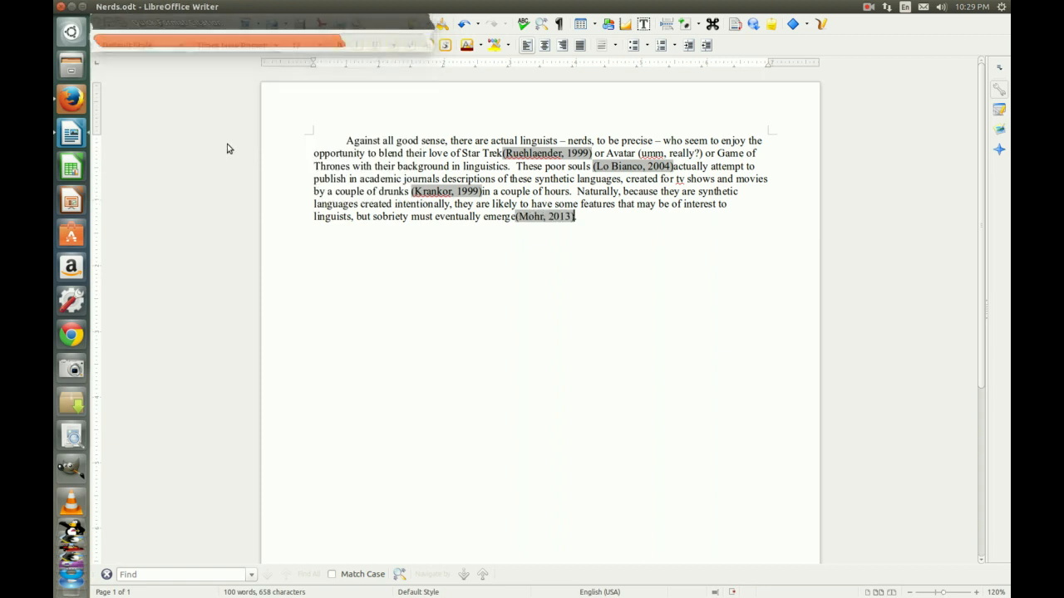
Insert a citation of "Matlh juppu' mu'mey" between "opportunity" and "to blend", finding it with the search word klingon
click(367, 153)
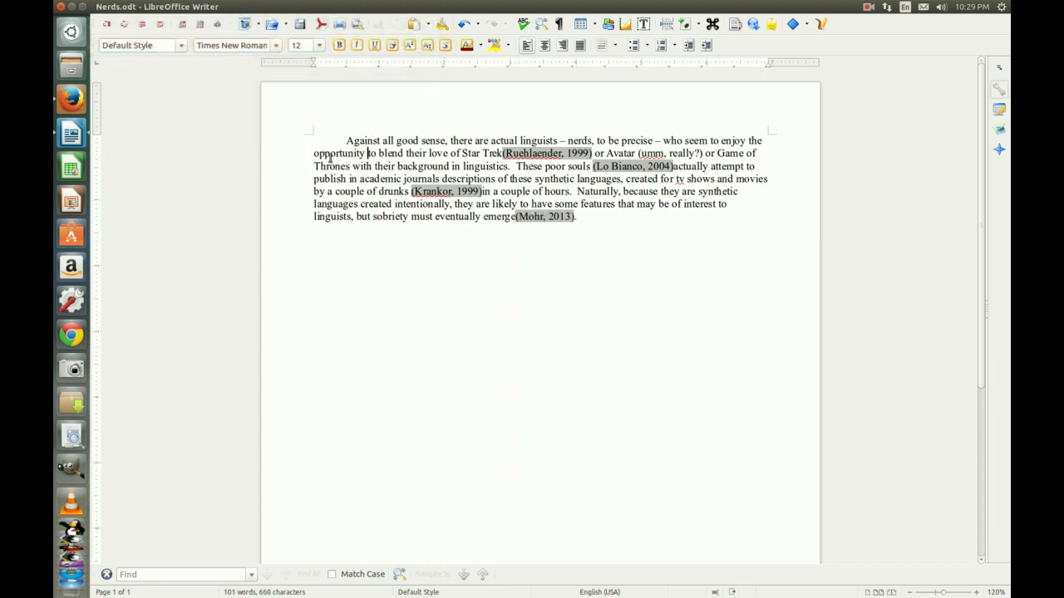
click(107, 23)
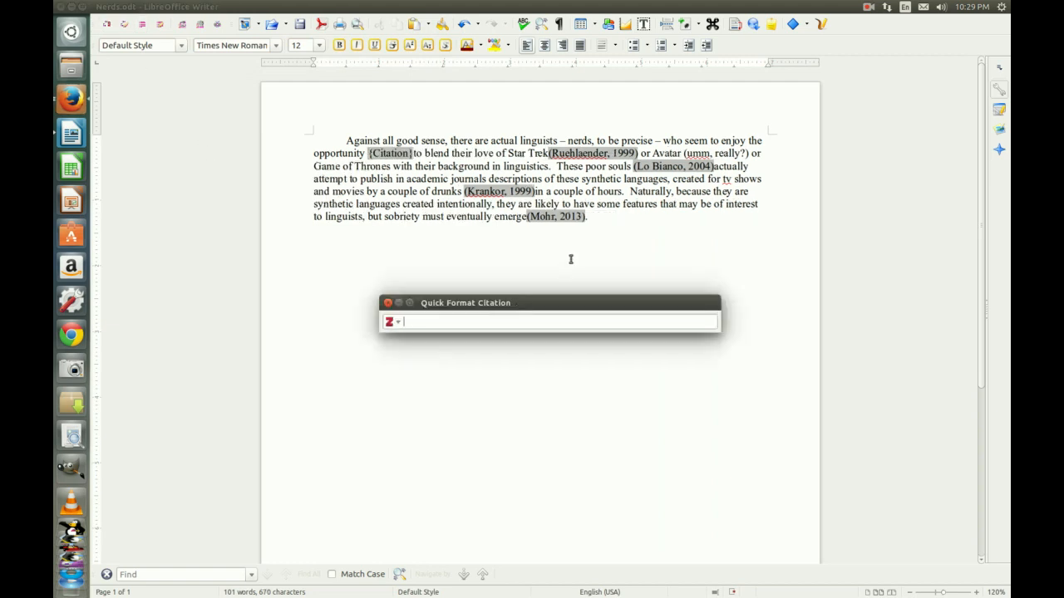
text(klingon)
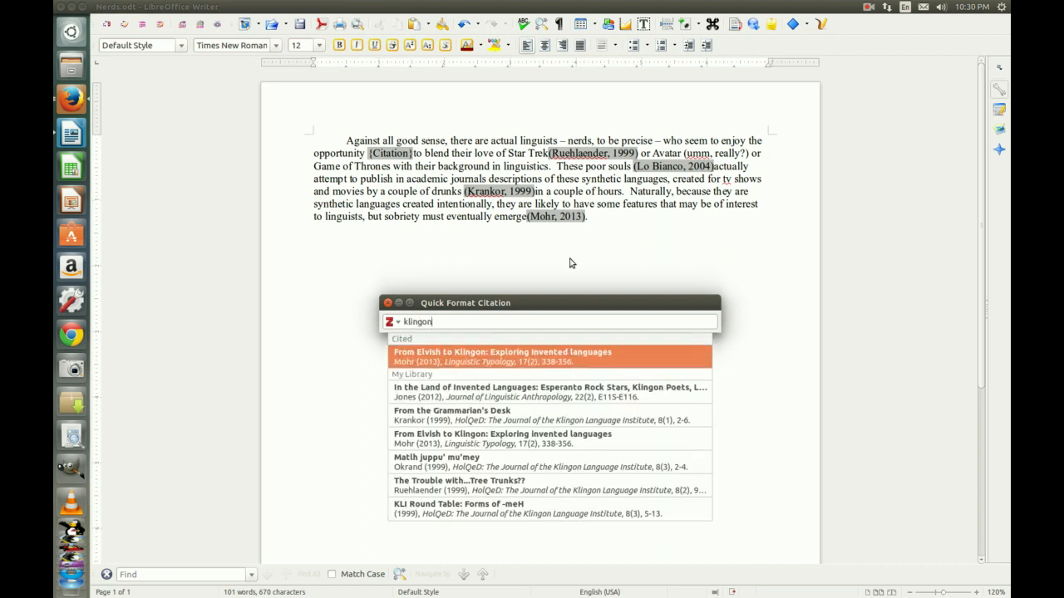
key(Down)
key(Down)
key(Down)
key(Down)
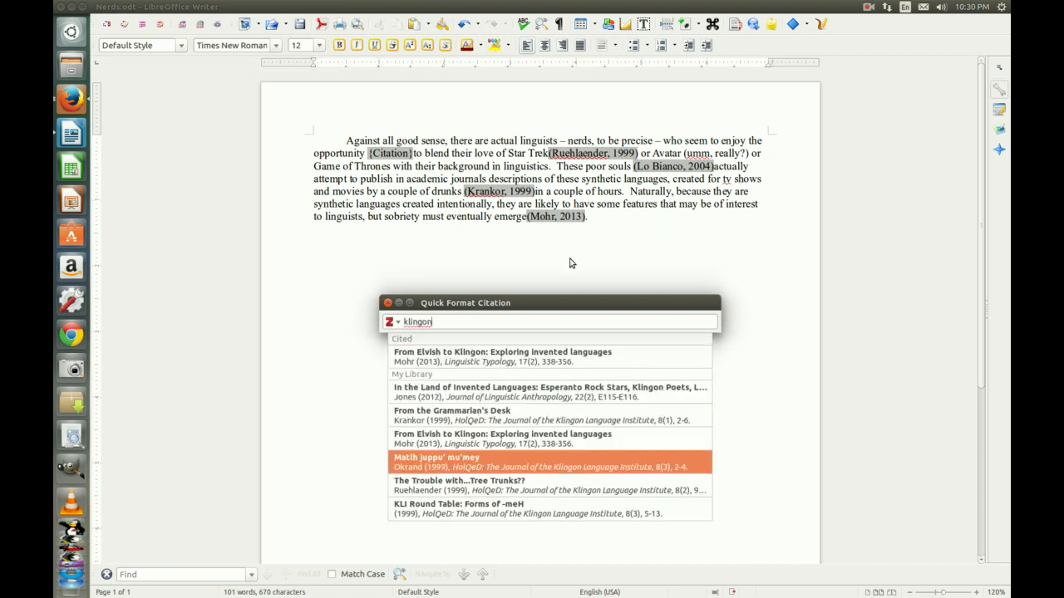
key(Return)
key(Return)
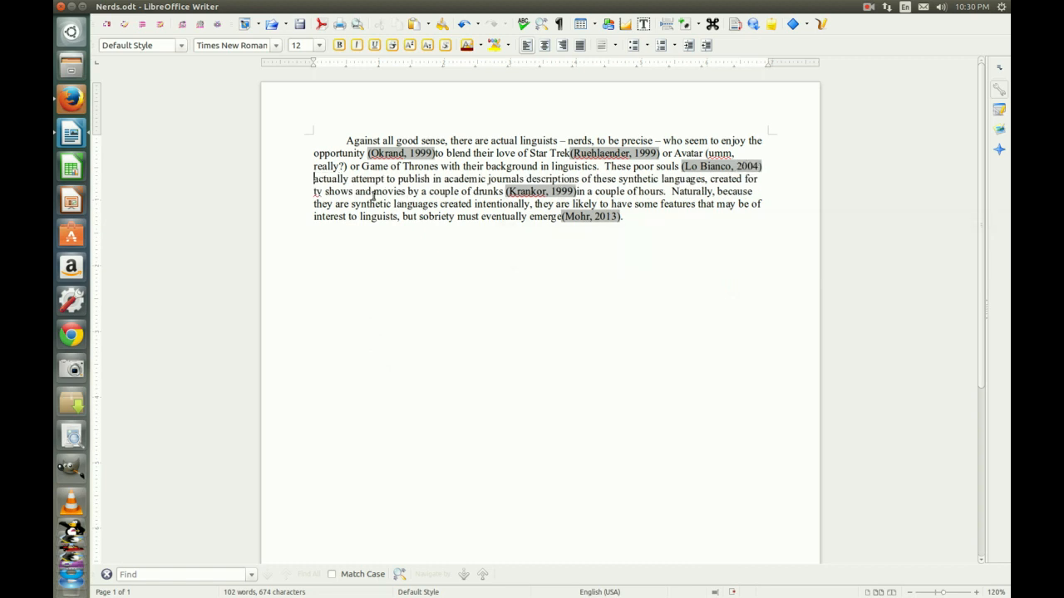
Add the missing spaces beside the citations: before "to blend", after "Star Trek", before "in a couple of hours" and after "emerge"
click(435, 157)
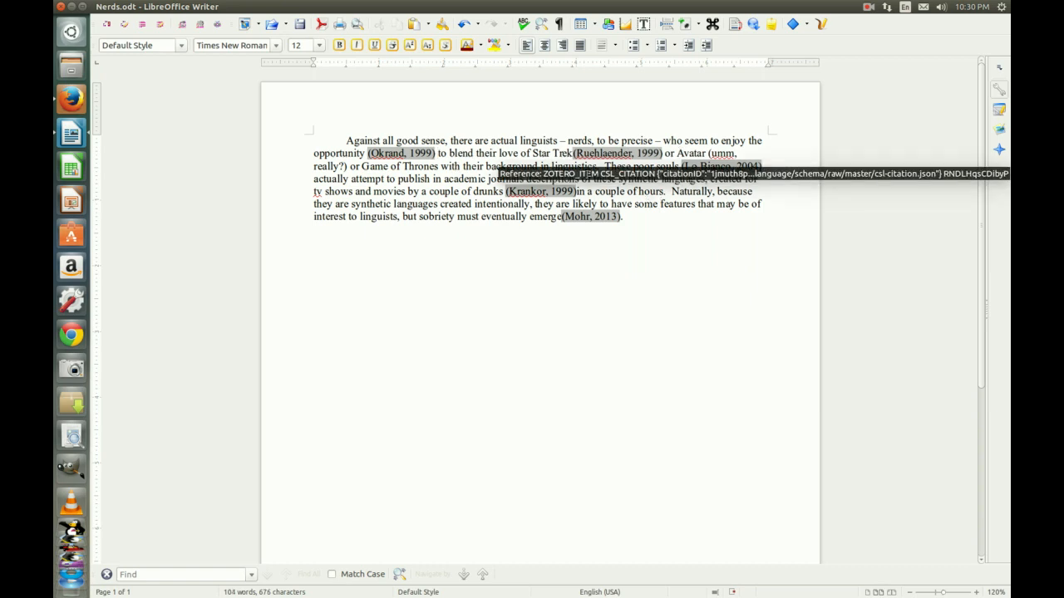
click(571, 157)
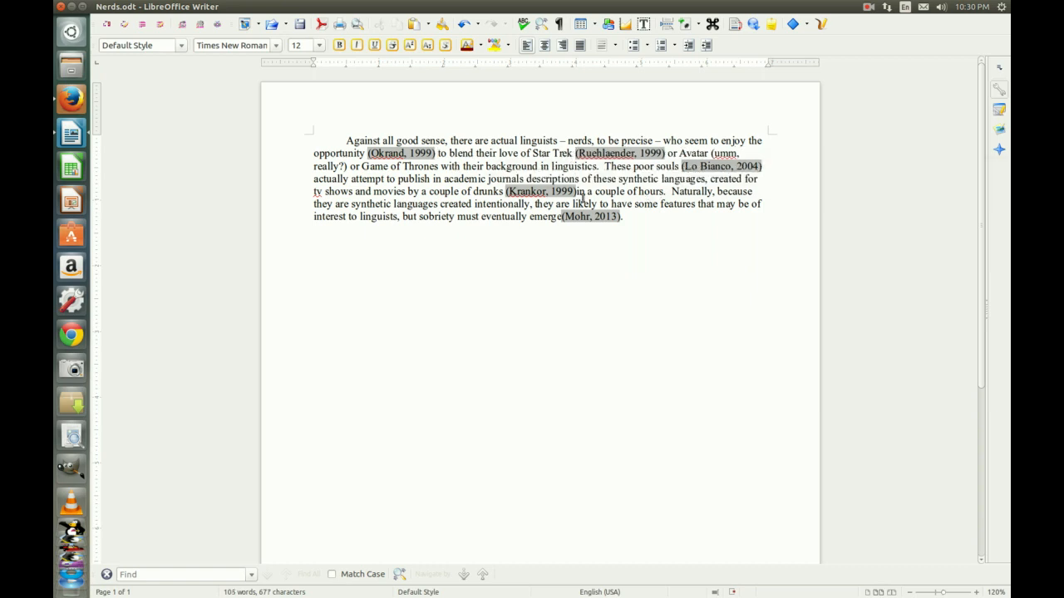
click(576, 192)
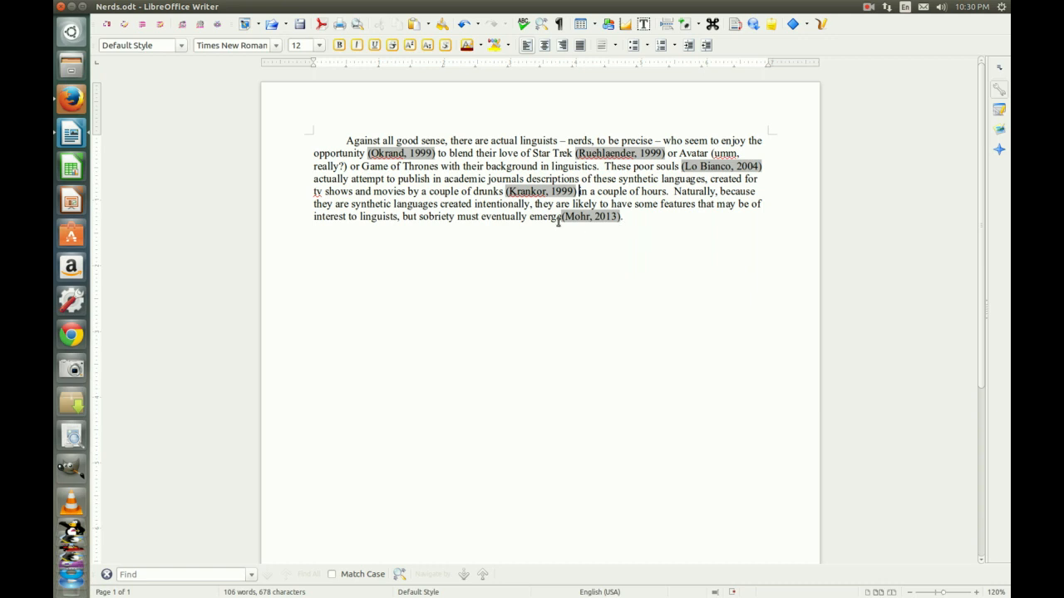
click(561, 217)
Try a page break directly before the paragraph's last citation, and undo it
click(172, 7)
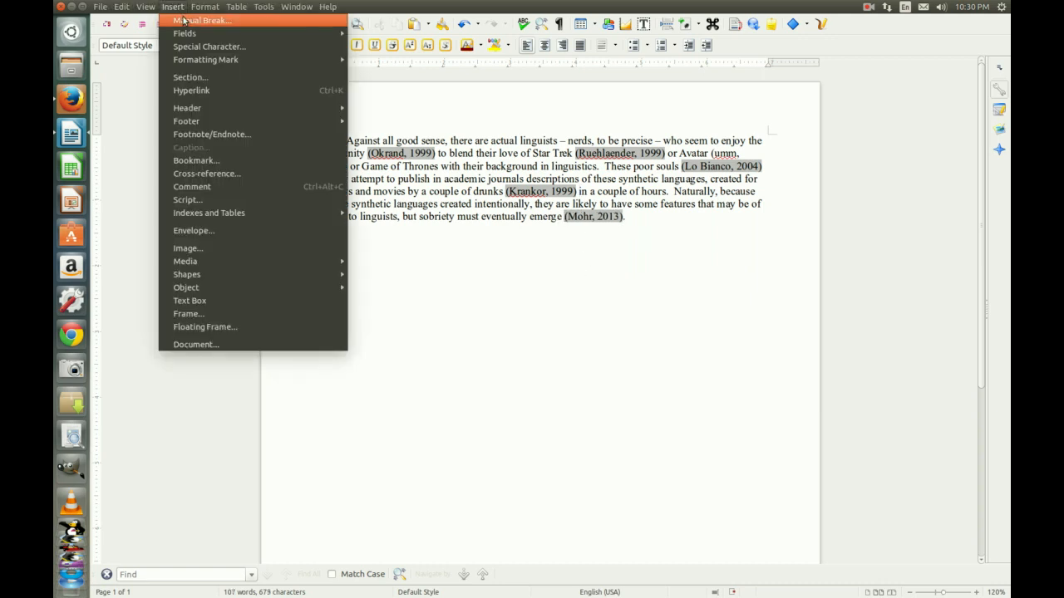
click(185, 22)
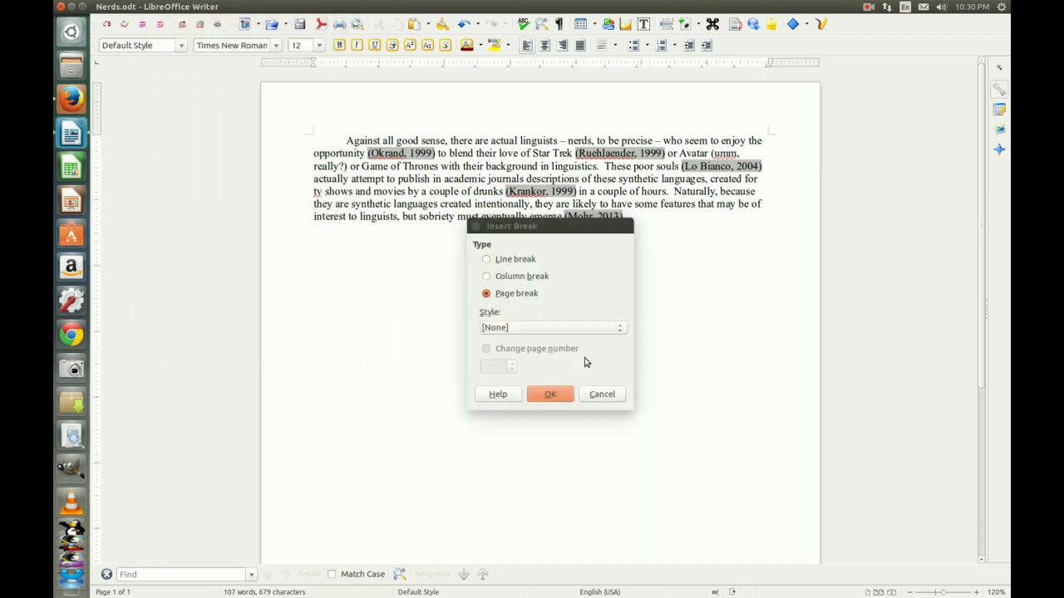
click(561, 396)
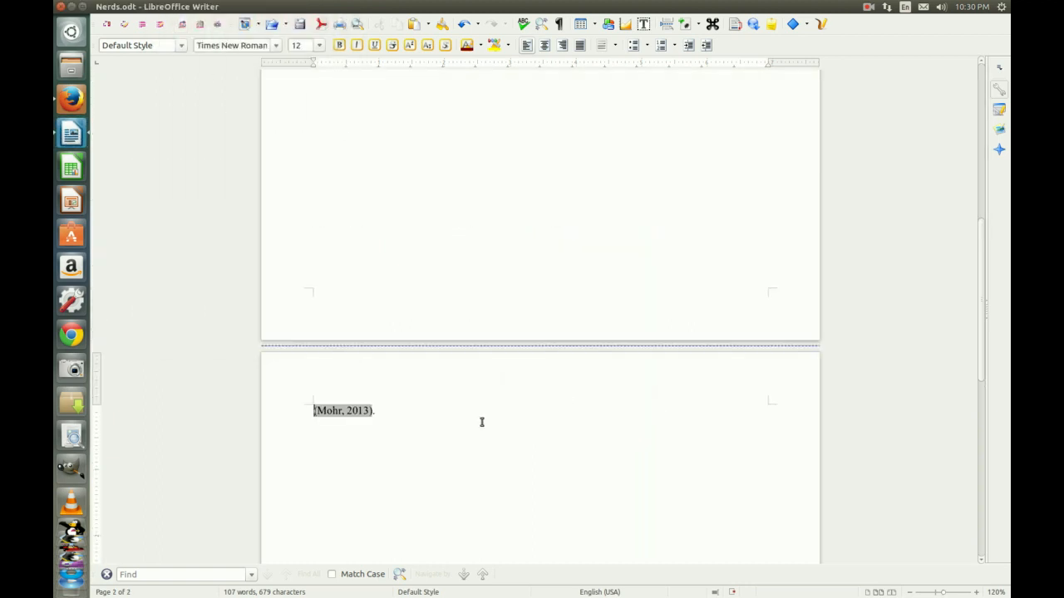
key(ctrl+z)
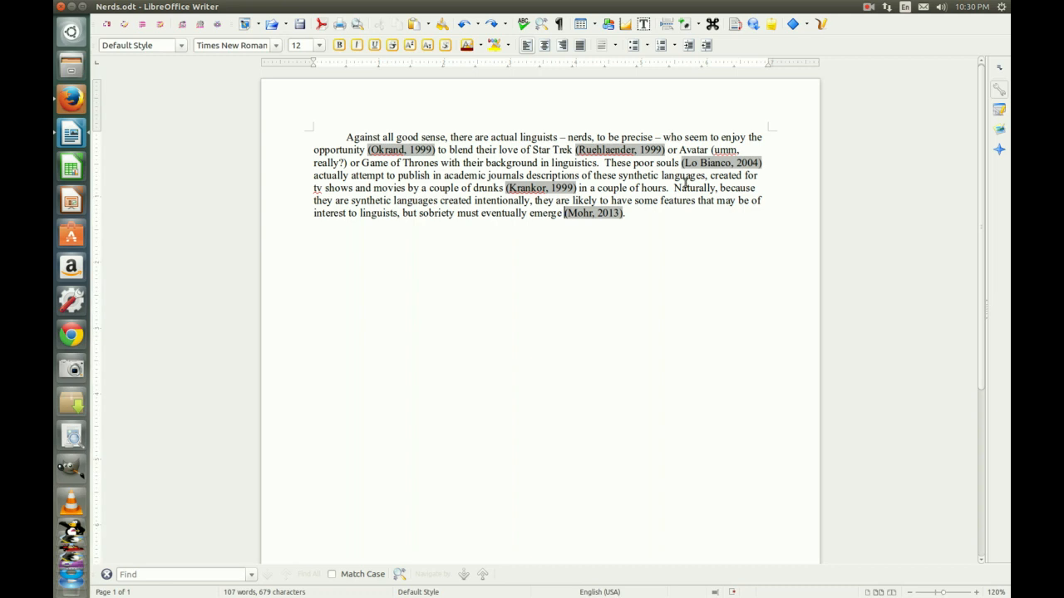
Add blank lines below the paragraph and insert a page break there to start a second page
key(Return)
key(Return)
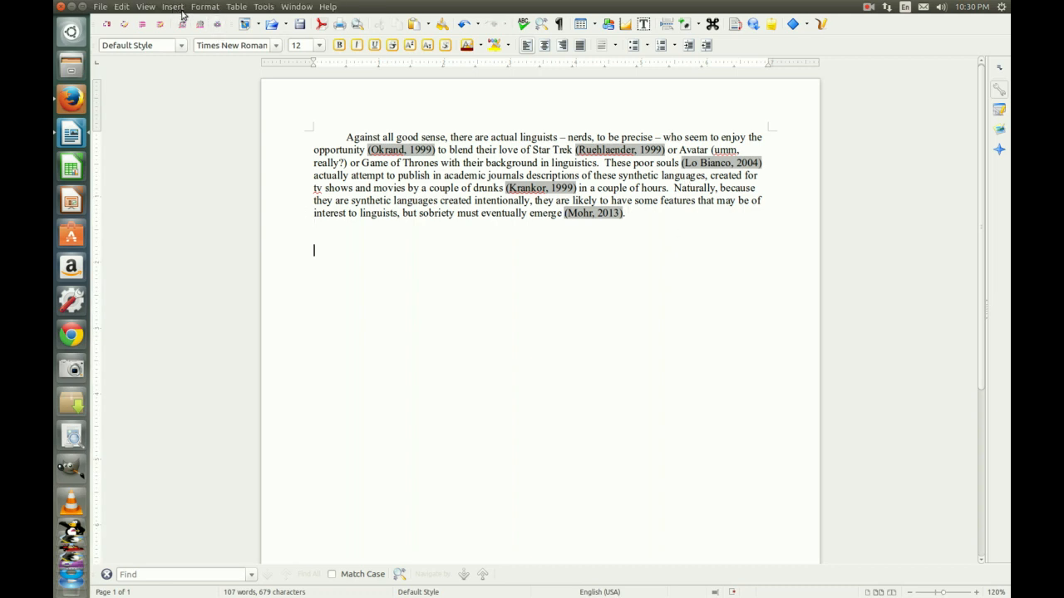
click(173, 6)
click(178, 21)
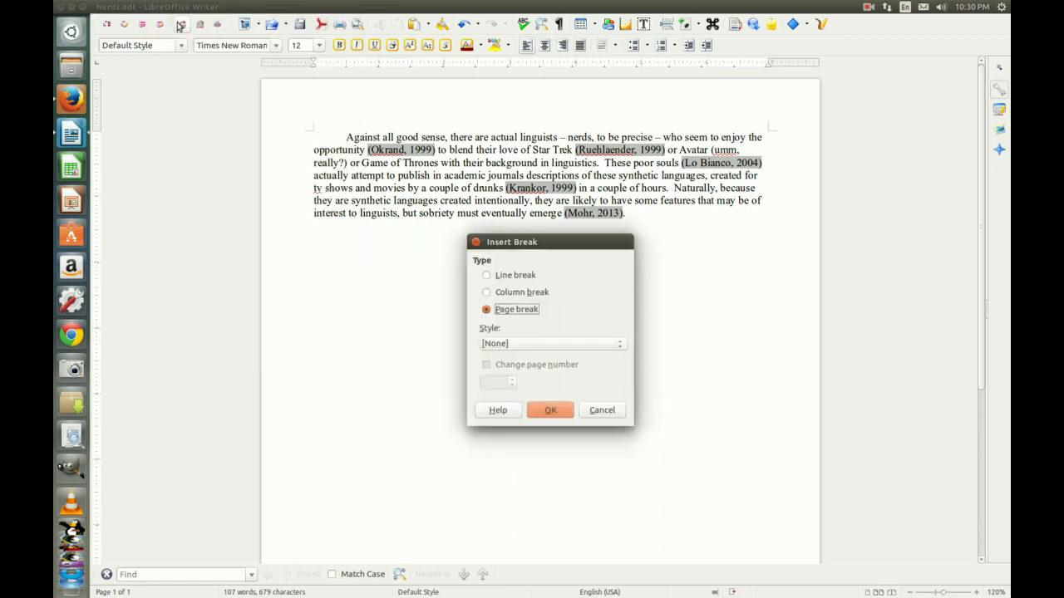
key(Return)
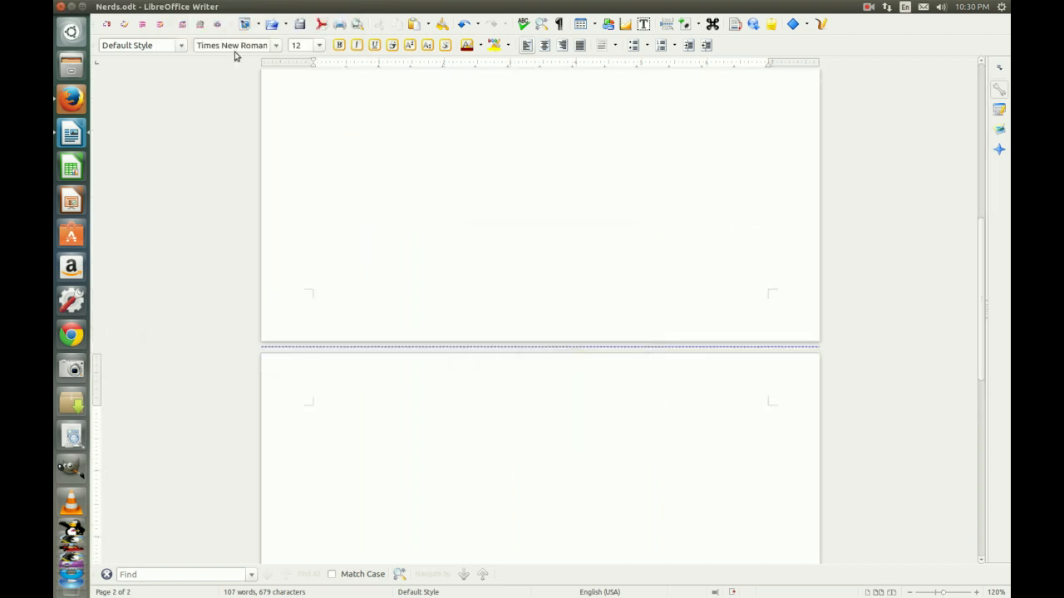
Insert the Zotero bibliography on the second page with the heading "References" above its entries, and save the document
click(143, 25)
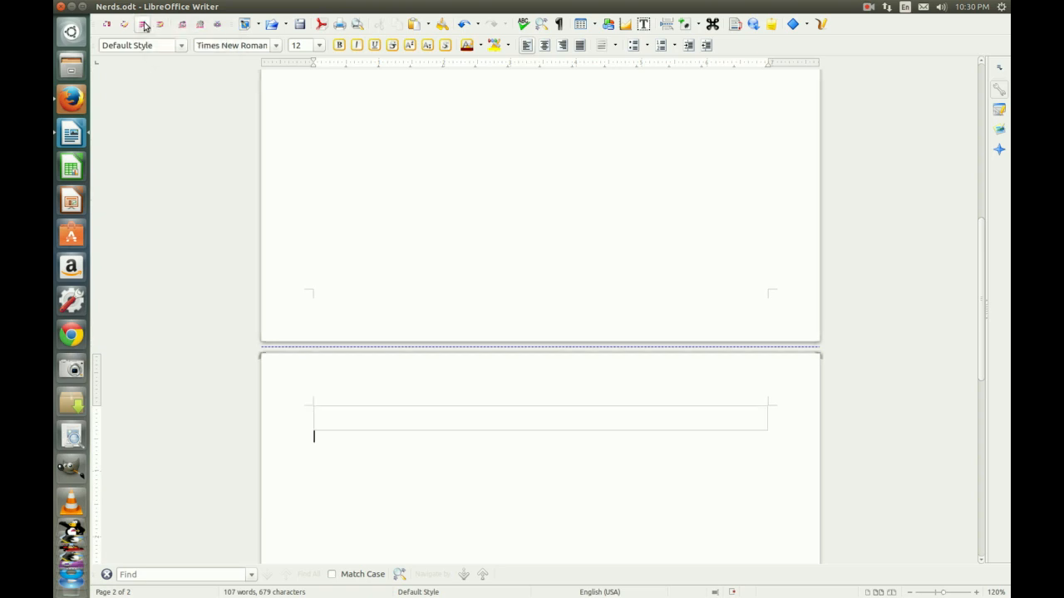
click(314, 225)
key(Return)
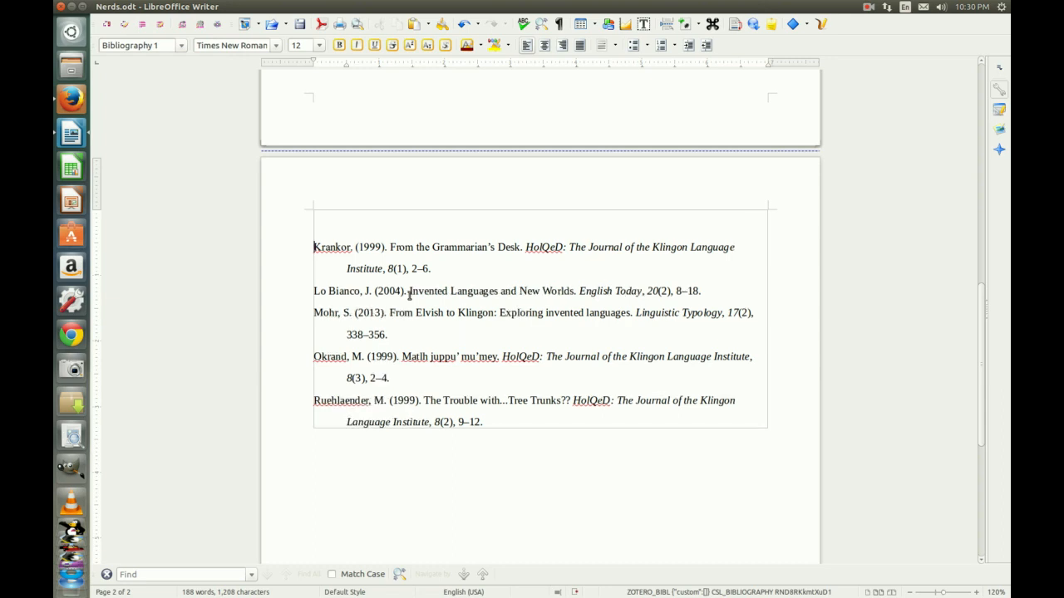
text(References)
key(ctrl+s)
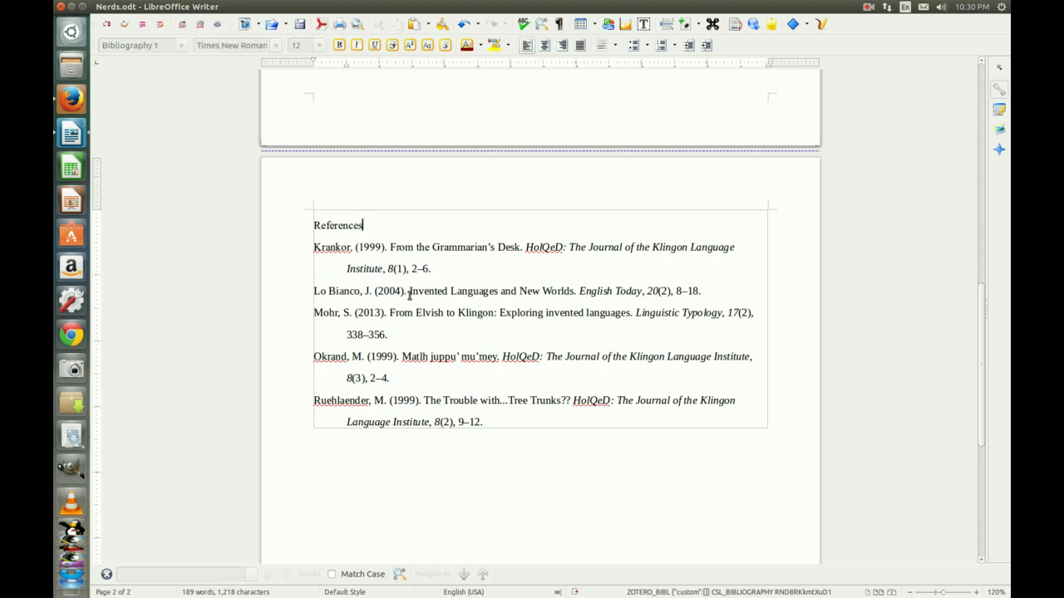